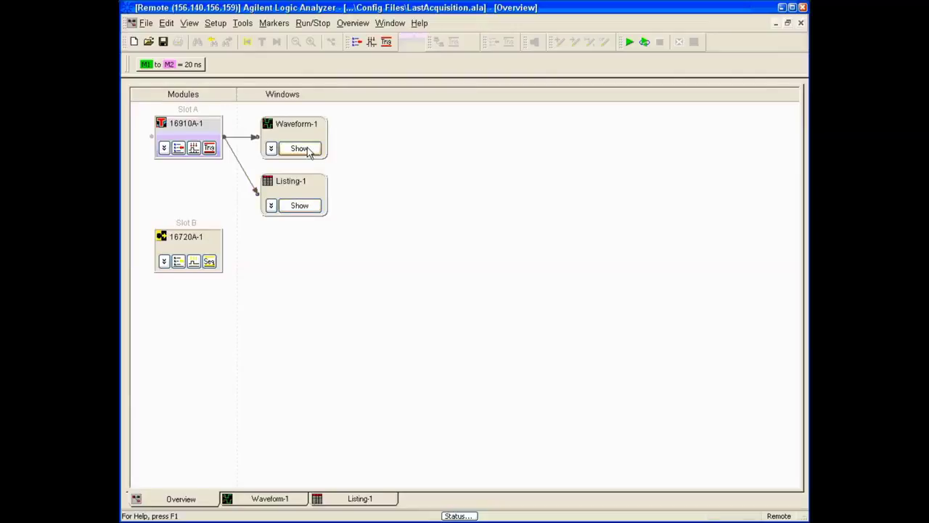
# Check the Waveform-1 and Listing-1 tabs, then show Waveform-1 from the Overview.
pyautogui.click(258, 500)
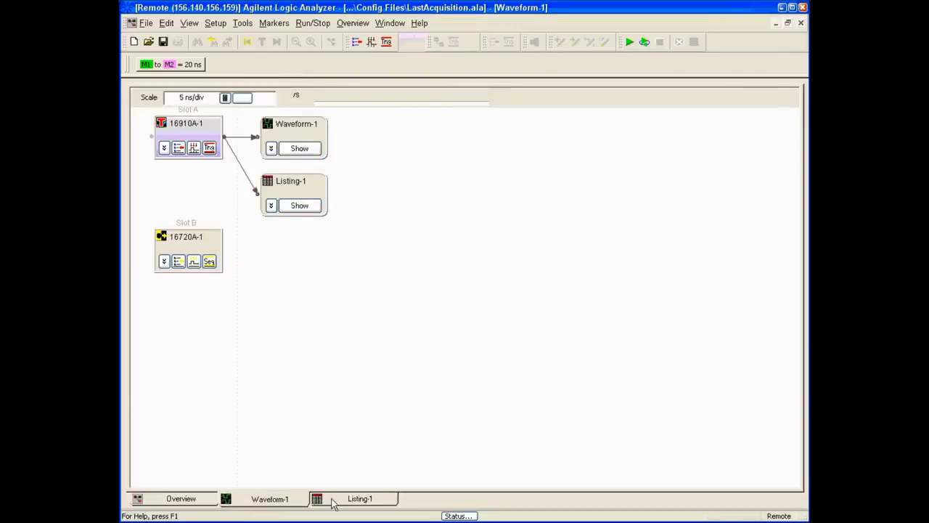
pyautogui.click(347, 501)
pyautogui.hotkey('ctrl', 'Tab')
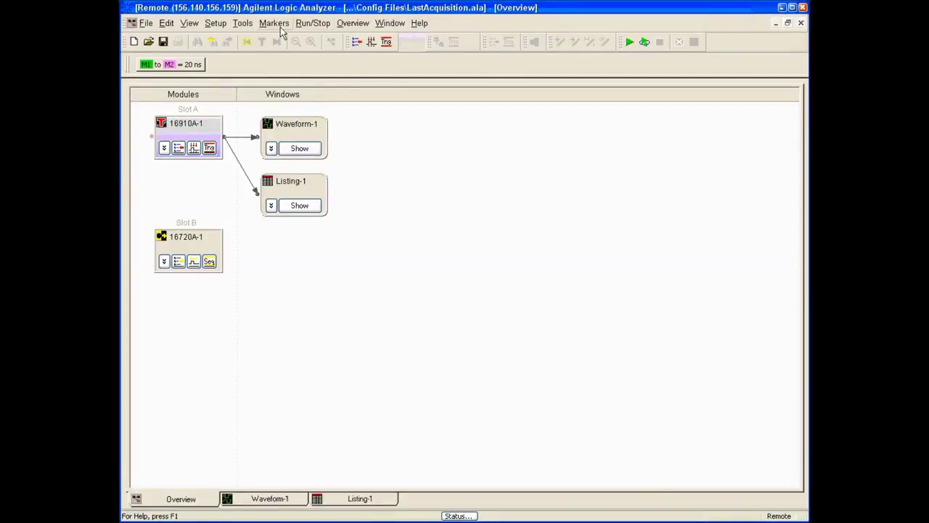
pyautogui.click(296, 148)
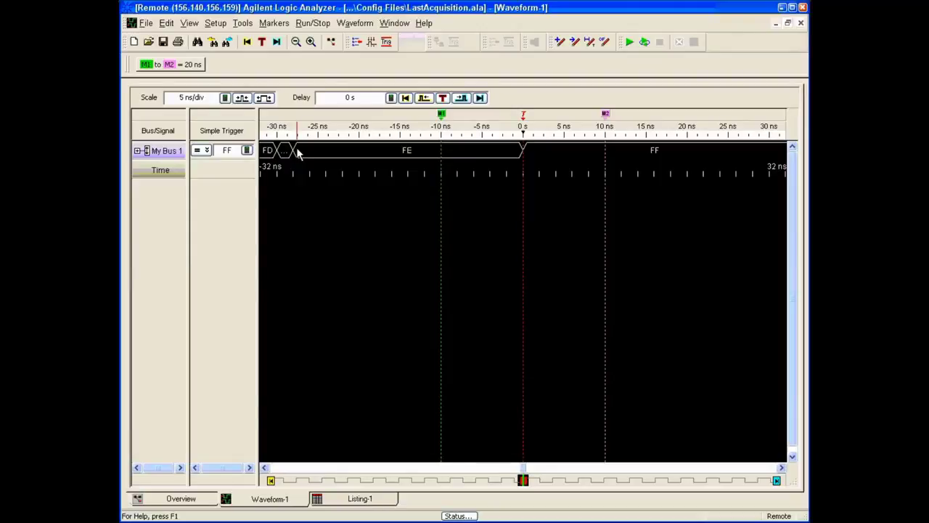
# Make the My Bus 1 row much taller and zoom the waveform out to 5 us/div.
pyautogui.moveTo(177, 157); pyautogui.dragTo(167, 247)
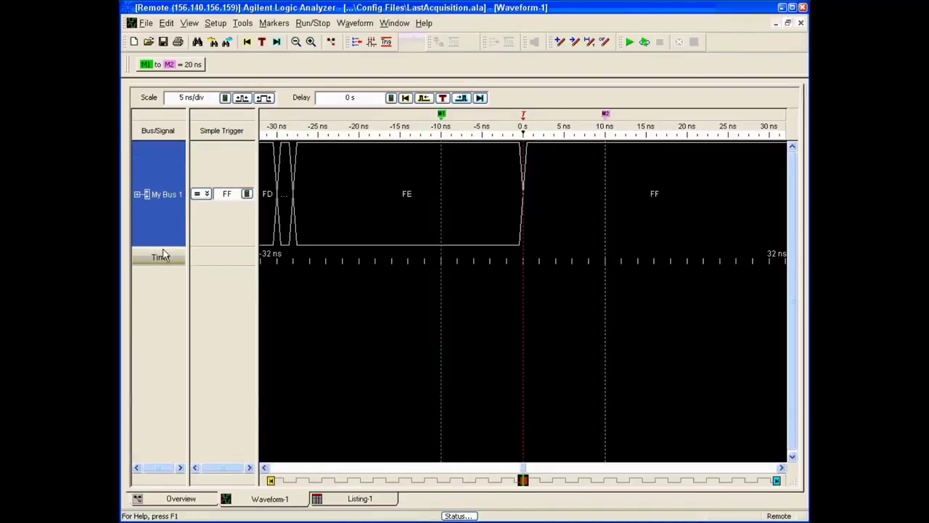
pyautogui.click(242, 100)
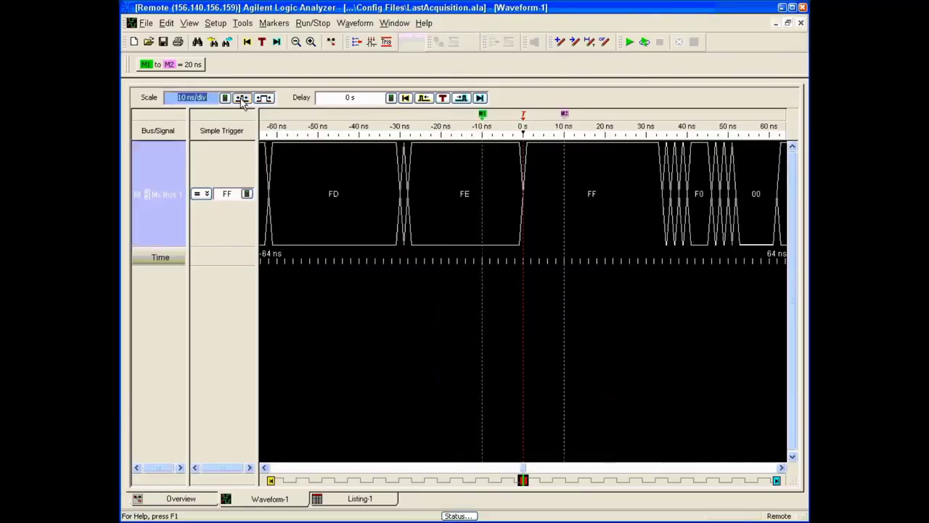
pyautogui.click(243, 98)
pyautogui.click(243, 99)
pyautogui.click(243, 99)
pyautogui.click(242, 99)
pyautogui.click(243, 99)
pyautogui.click(242, 99)
pyautogui.click(243, 99)
pyautogui.click(242, 99)
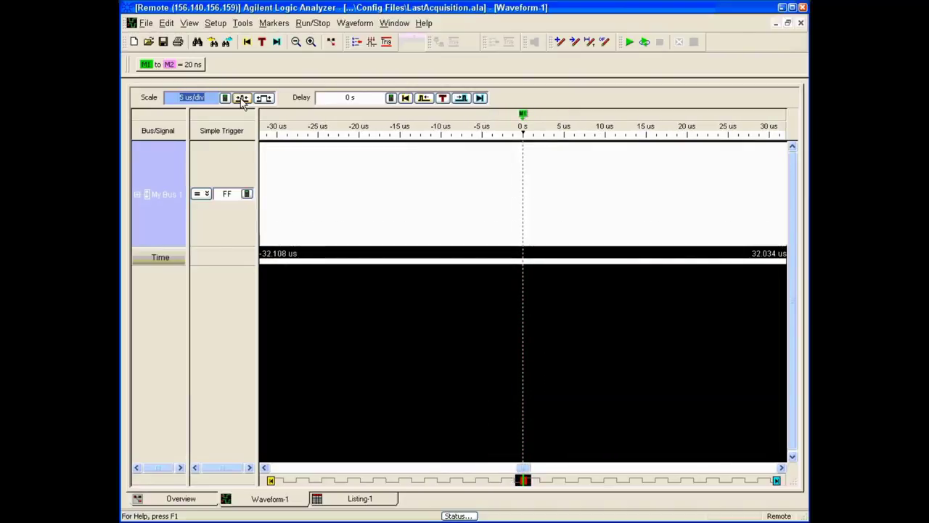
# Zoom the waveform back in to 5 ns/div.
pyautogui.click(265, 98)
pyautogui.click(266, 99)
pyautogui.click(266, 99)
pyautogui.click(266, 99)
pyautogui.click(265, 98)
pyautogui.click(266, 99)
pyautogui.click(267, 99)
pyautogui.click(265, 98)
pyautogui.click(266, 99)
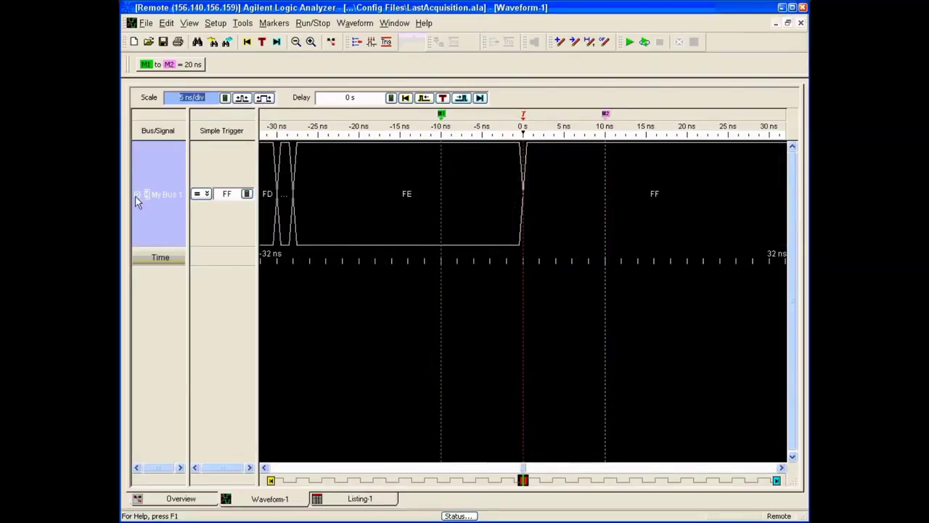
# Shrink My Bus 1, expand its bits, zoom out to 1 us/div, then collapse it again.
pyautogui.moveTo(158, 244); pyautogui.dragTo(143, 174)
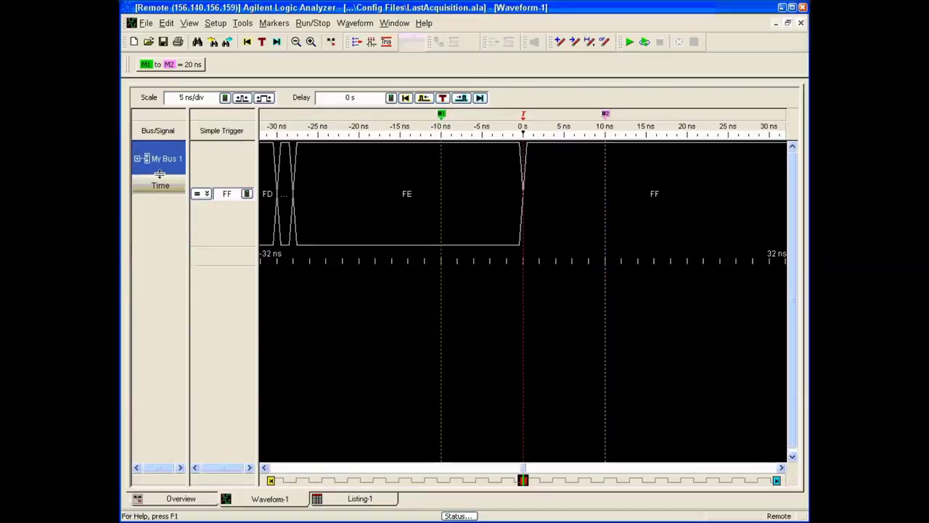
pyautogui.click(138, 159)
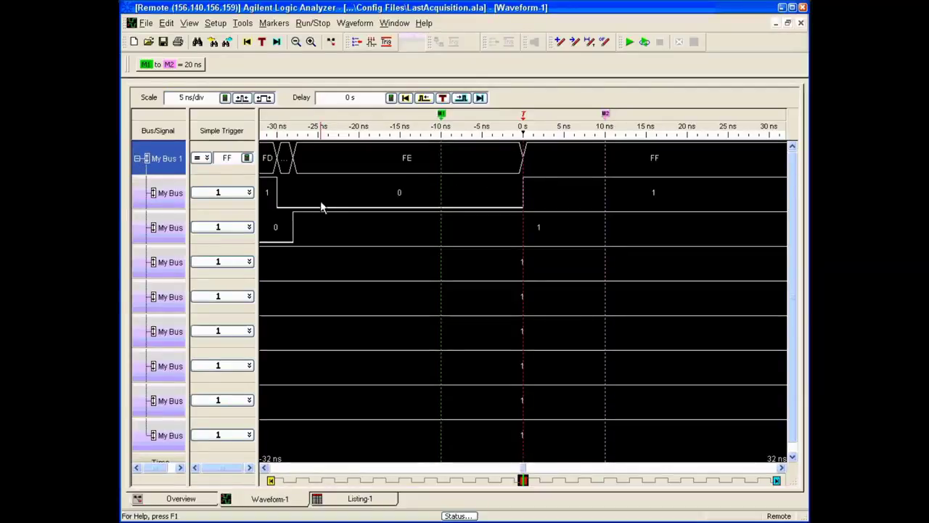
pyautogui.click(242, 97)
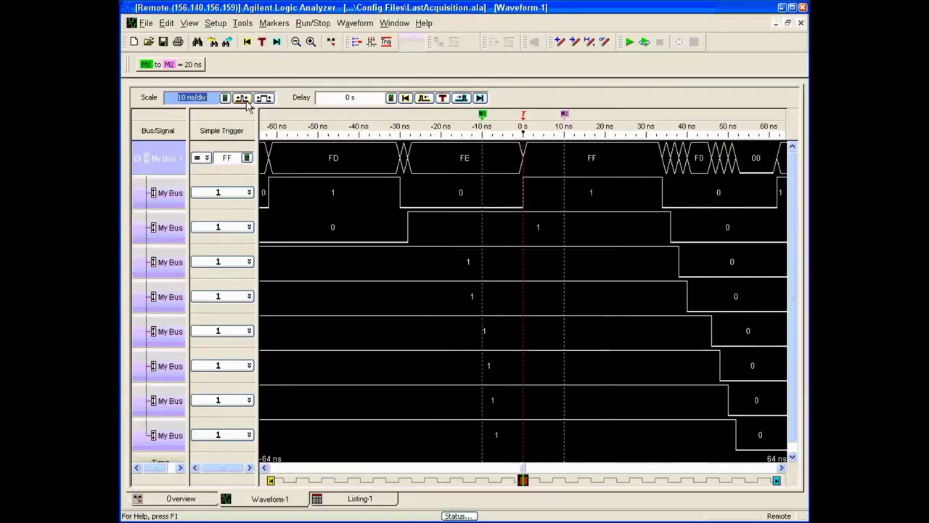
pyautogui.click(242, 98)
pyautogui.click(242, 98)
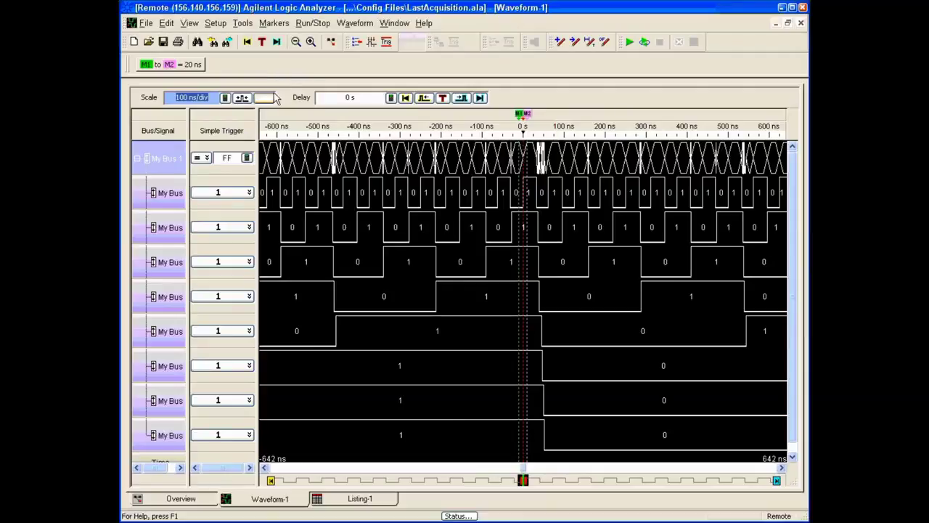
pyautogui.click(242, 97)
pyautogui.click(242, 97)
pyautogui.click(241, 97)
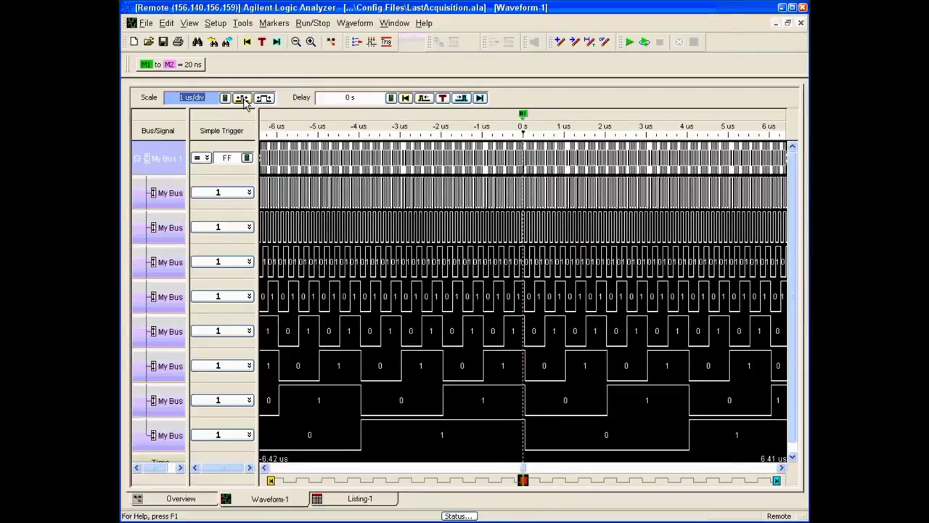
pyautogui.click(138, 158)
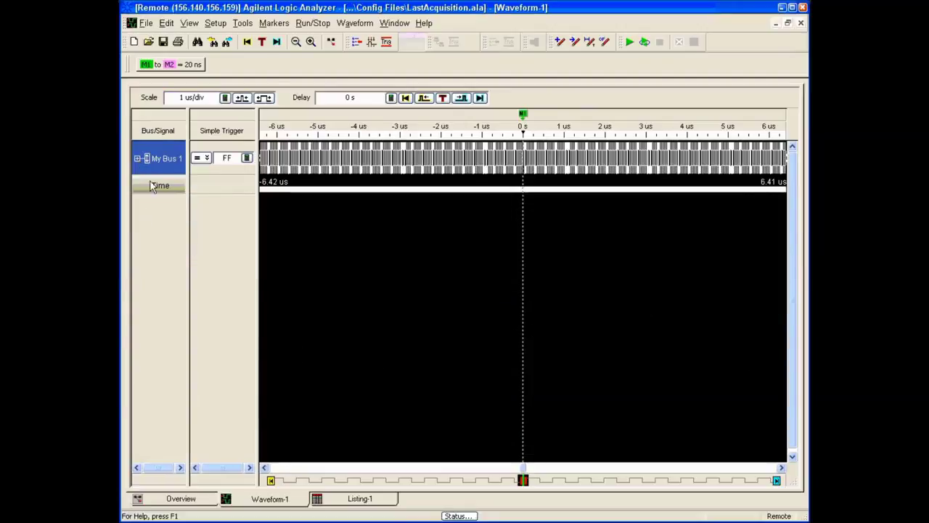
# Enlarge the My Bus 1 row, view it as a chart, and zoom out to 2 us/div.
pyautogui.moveTo(159, 175); pyautogui.dragTo(161, 229)
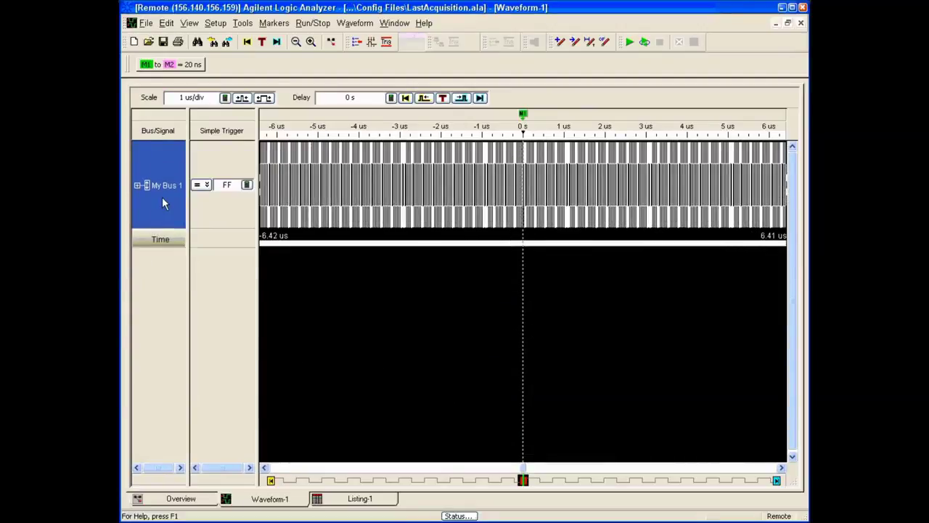
pyautogui.rightClick(163, 204)
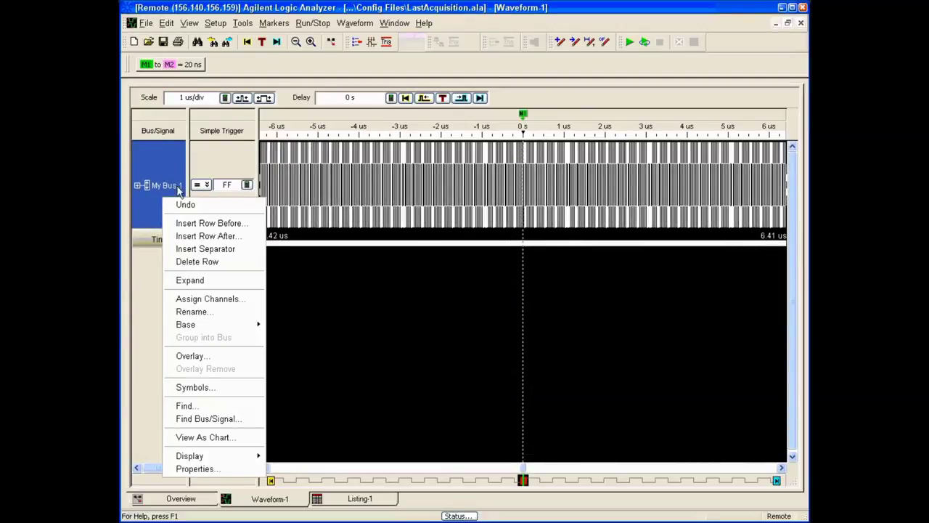
pyautogui.click(204, 438)
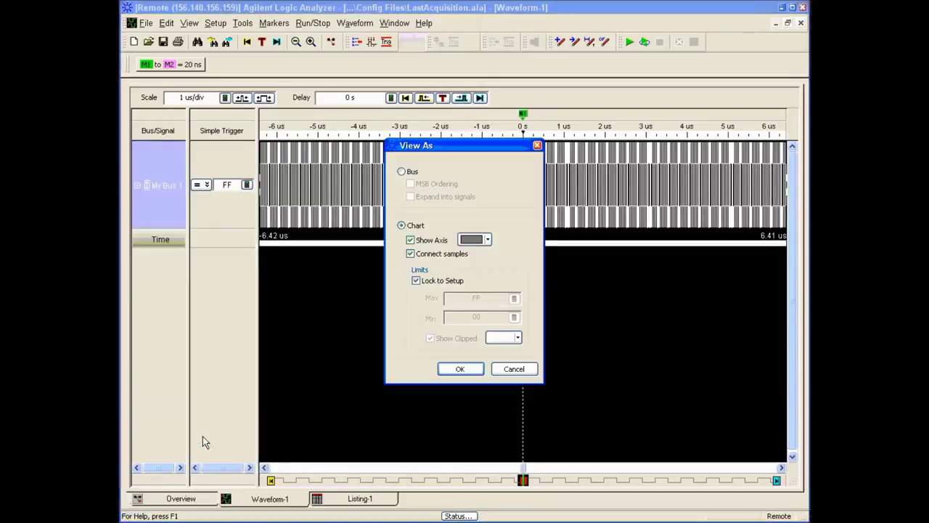
pyautogui.click(459, 368)
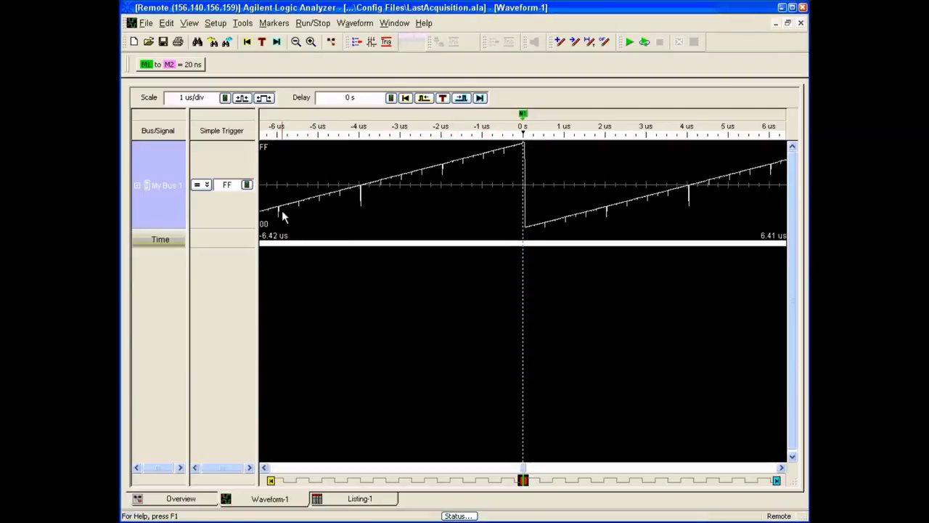
pyautogui.click(242, 98)
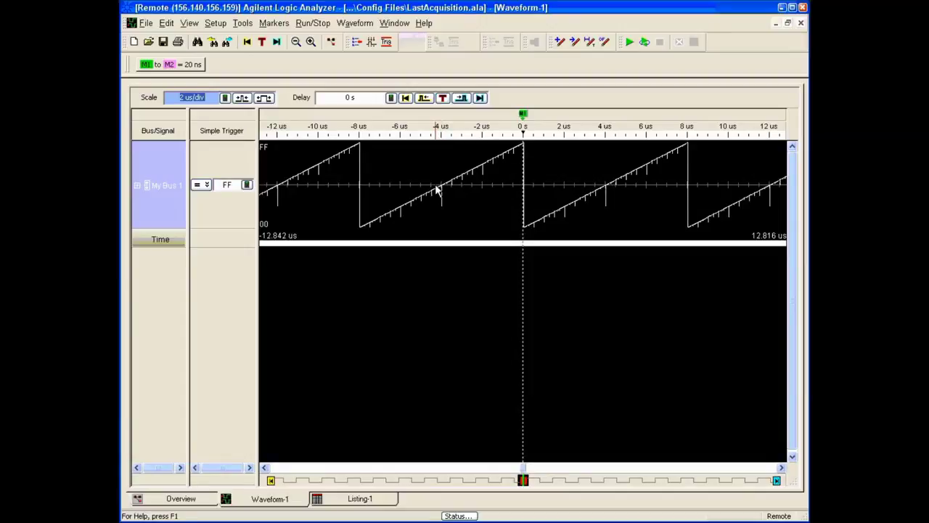
# Switch My Bus 1 from chart back to bus view and zoom in toward the markers.
pyautogui.rightClick(158, 187)
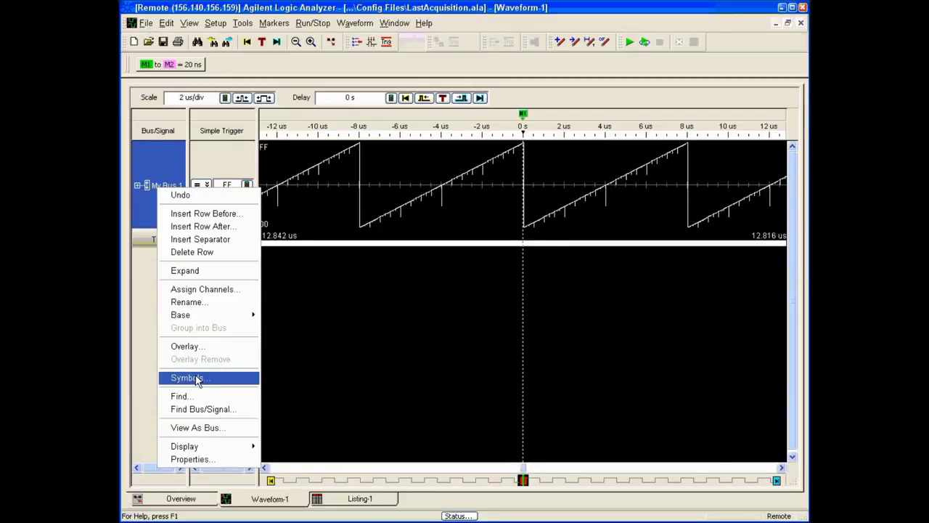
pyautogui.moveTo(196, 449)
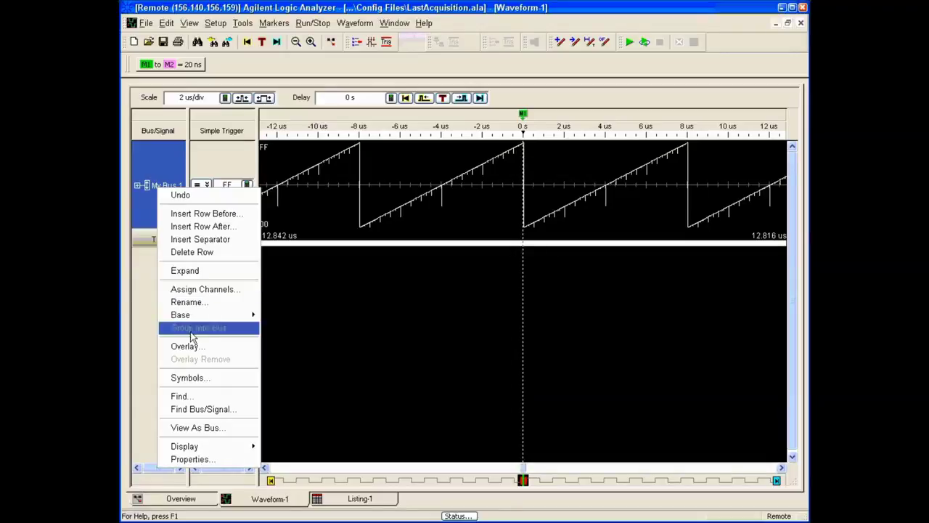
pyautogui.click(201, 429)
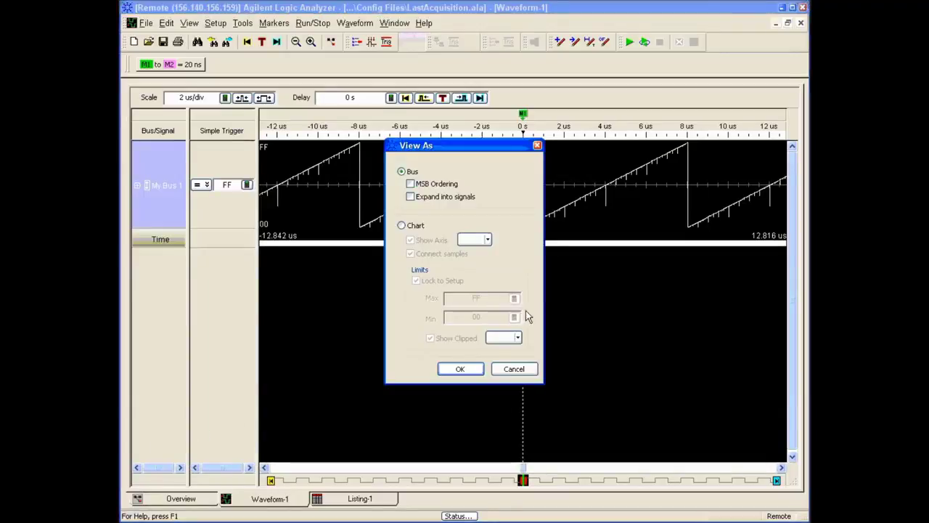
pyautogui.click(463, 369)
pyautogui.click(263, 98)
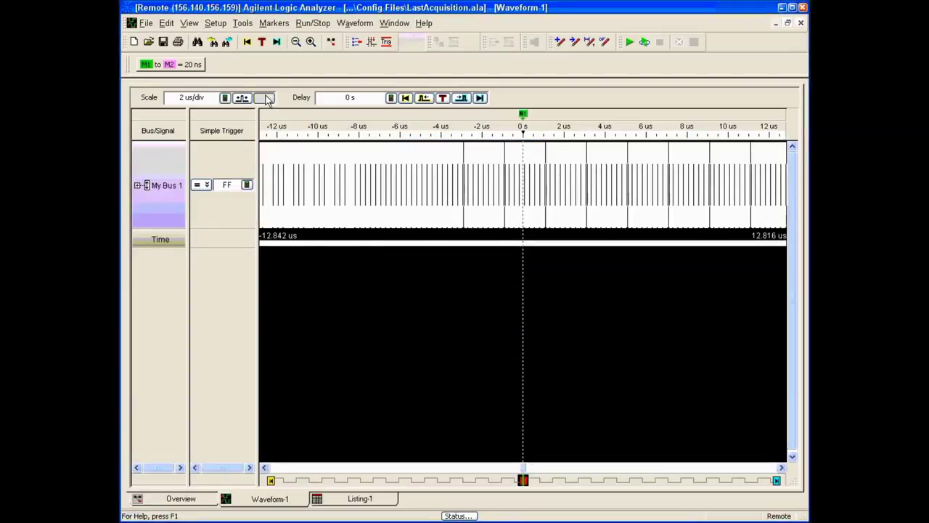
# Display the My Bus 1 values in ASCII.
pyautogui.rightClick(167, 210)
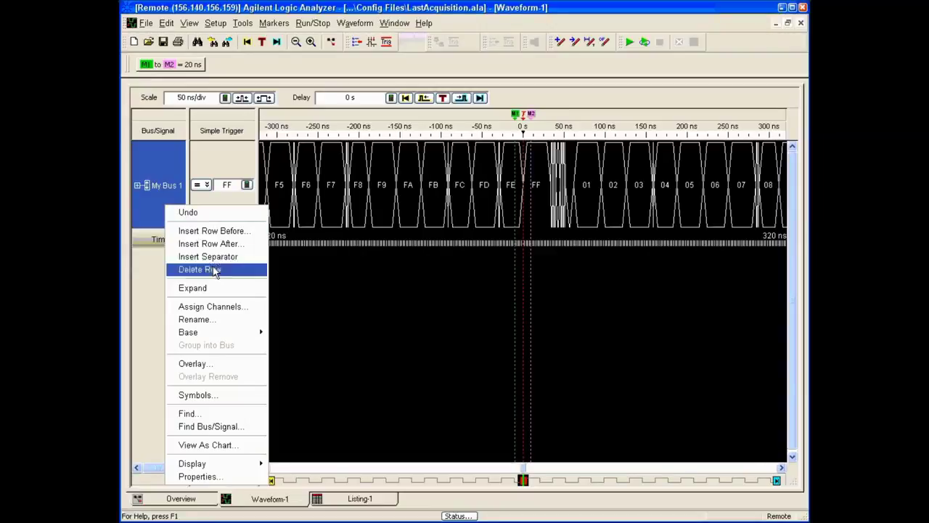
pyautogui.moveTo(210, 332)
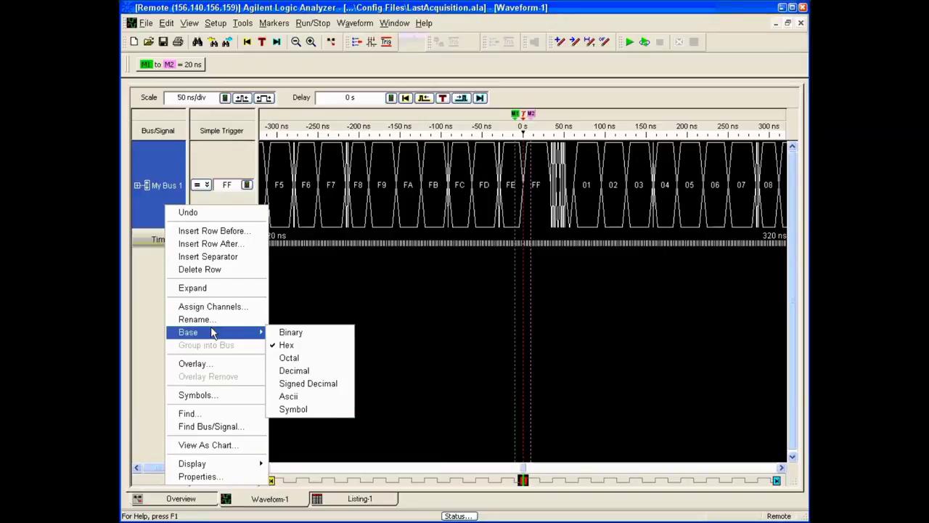
pyautogui.click(307, 395)
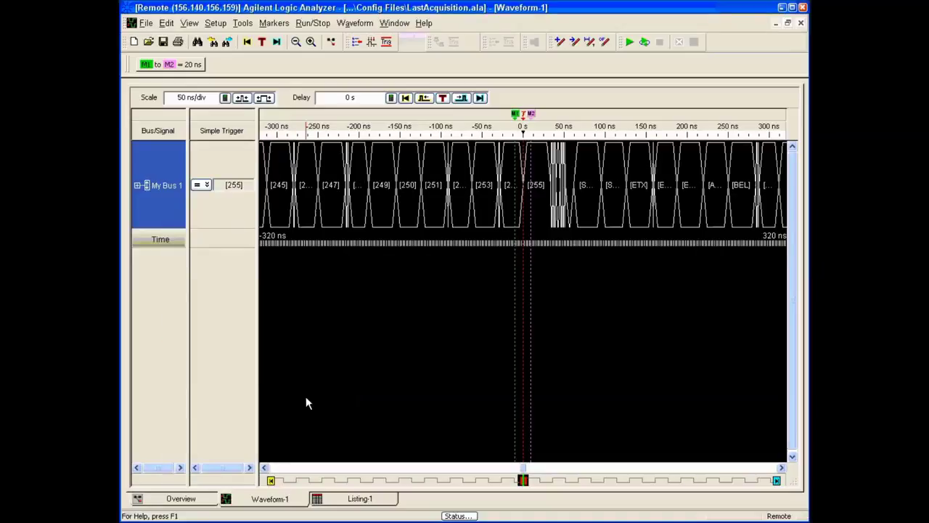
# Zoom in to 5 ns/div and shift the view so Delay reads 30 ns.
pyautogui.click(265, 98)
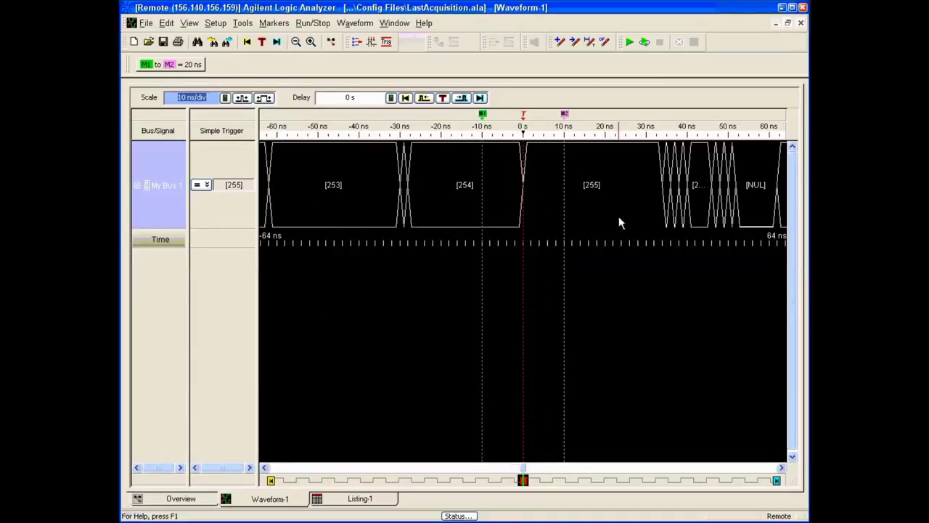
pyautogui.click(265, 98)
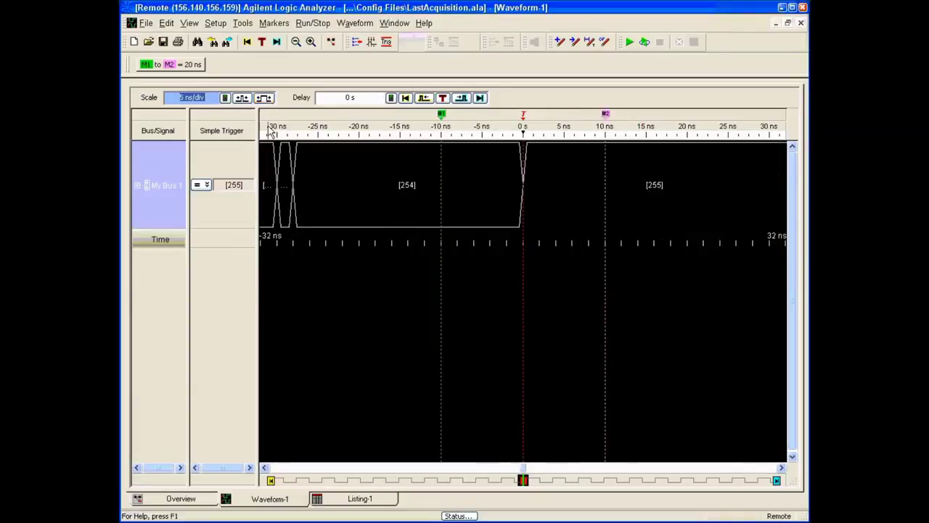
pyautogui.click(781, 468)
pyautogui.click(781, 468)
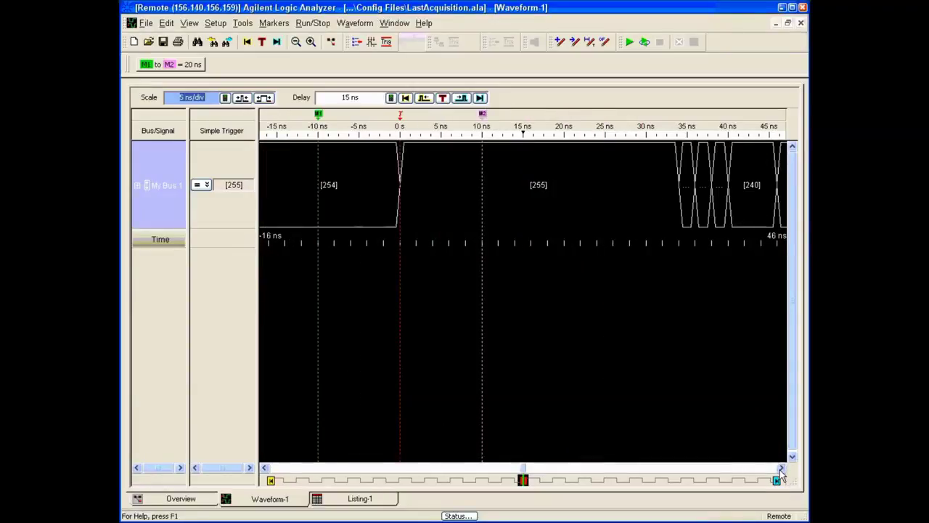
pyautogui.click(781, 467)
pyautogui.click(781, 468)
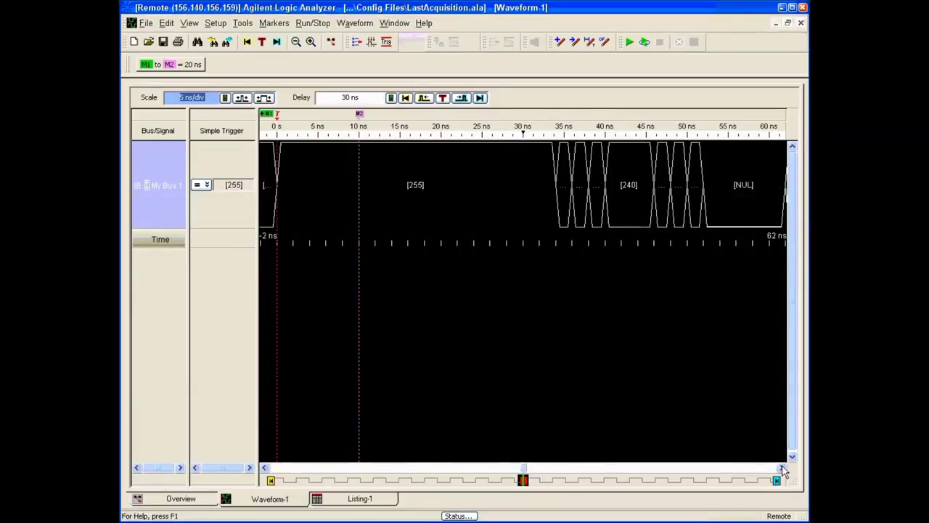
# Insert a new My Bus 1 row above the existing one.
pyautogui.rightClick(155, 179)
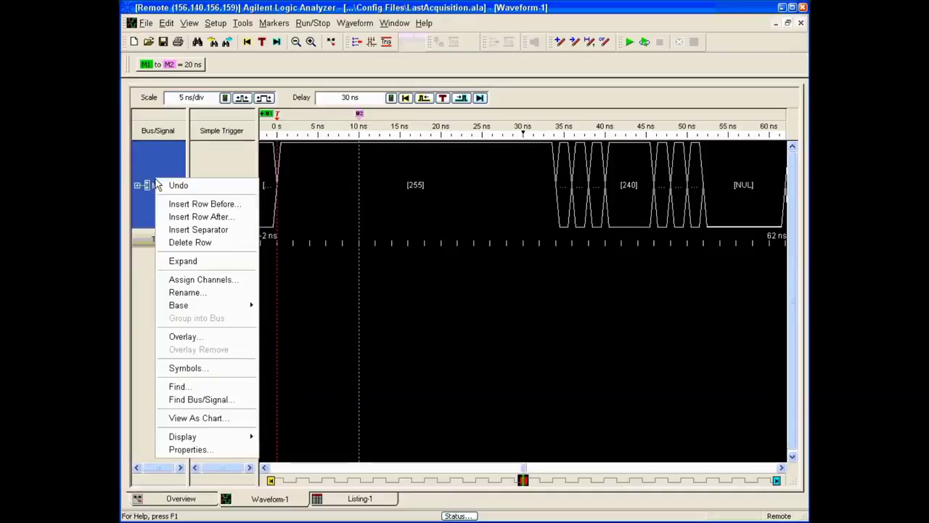
pyautogui.click(198, 207)
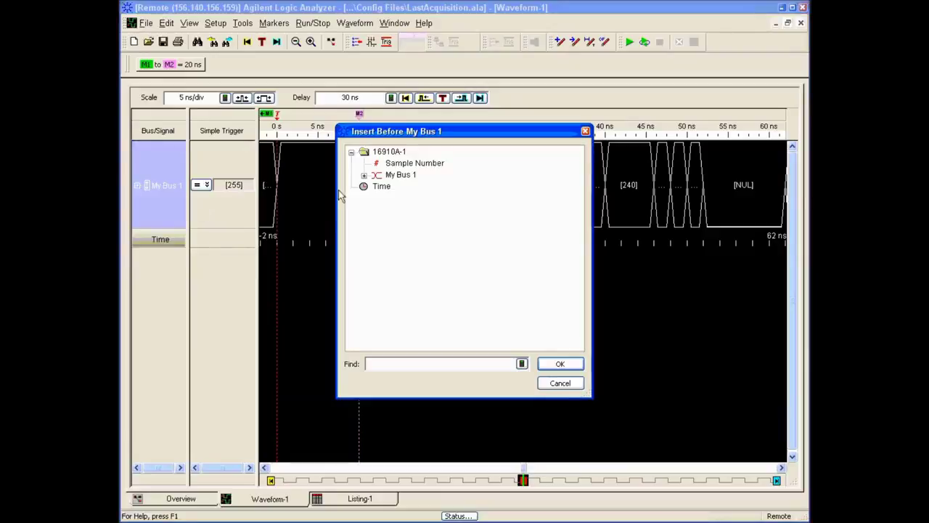
pyautogui.click(403, 175)
pyautogui.click(560, 363)
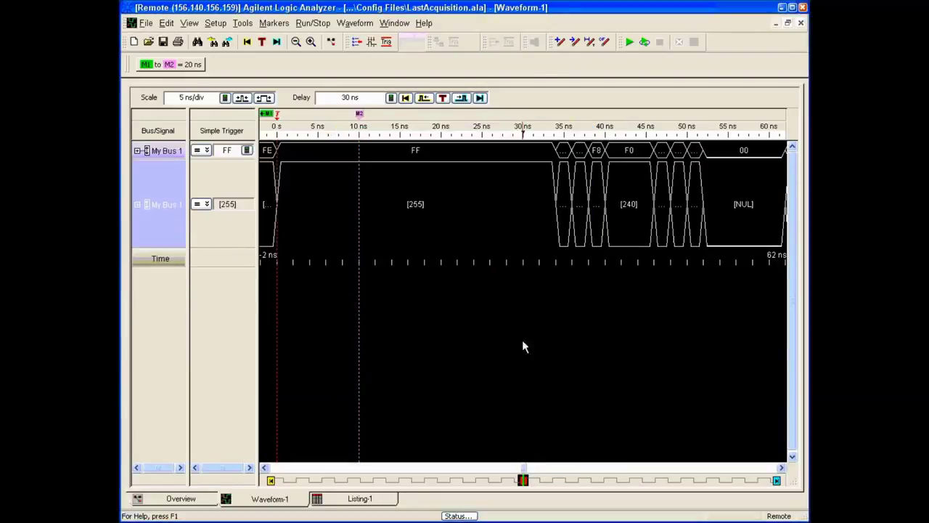
# Display the new top My Bus 1 row as a chart.
pyautogui.rightClick(173, 150)
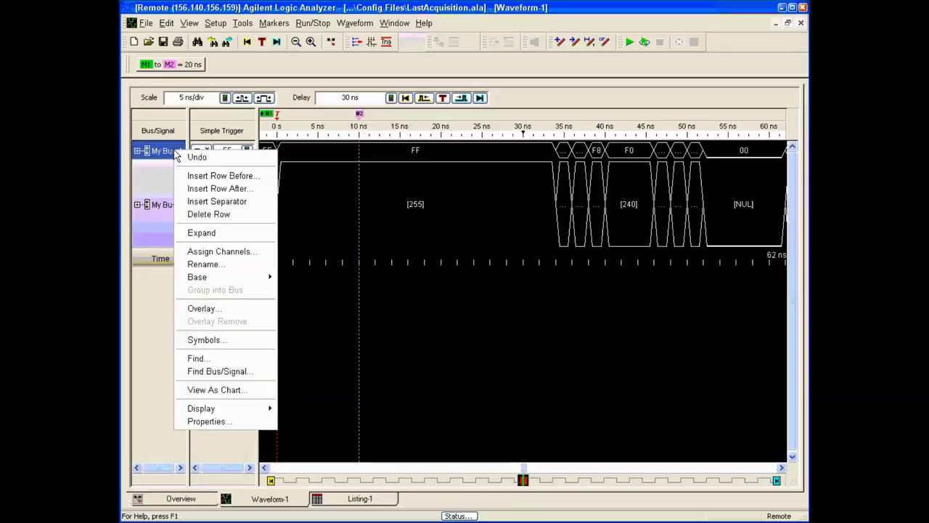
pyautogui.click(222, 390)
pyautogui.click(459, 369)
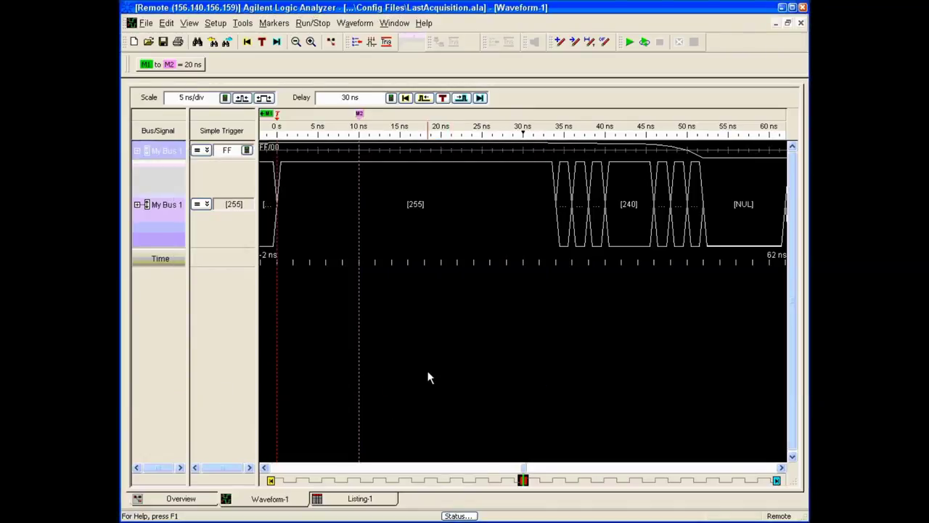
# Stretch the chart row taller and set the scale to 20 ns/div.
pyautogui.moveTo(154, 161); pyautogui.dragTo(159, 289)
pyautogui.click(241, 98)
pyautogui.click(241, 98)
pyautogui.click(242, 98)
pyautogui.click(242, 98)
pyautogui.click(242, 98)
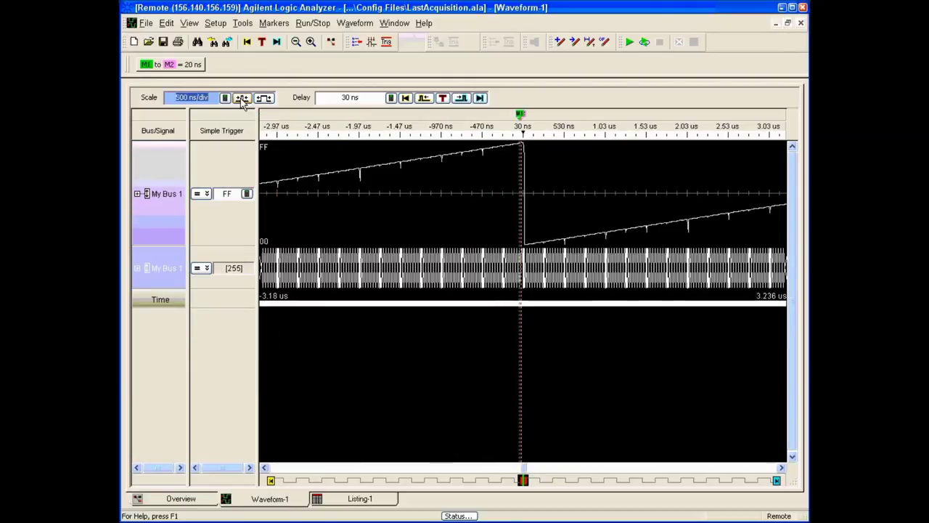
pyautogui.click(264, 98)
pyautogui.click(264, 98)
pyautogui.click(265, 98)
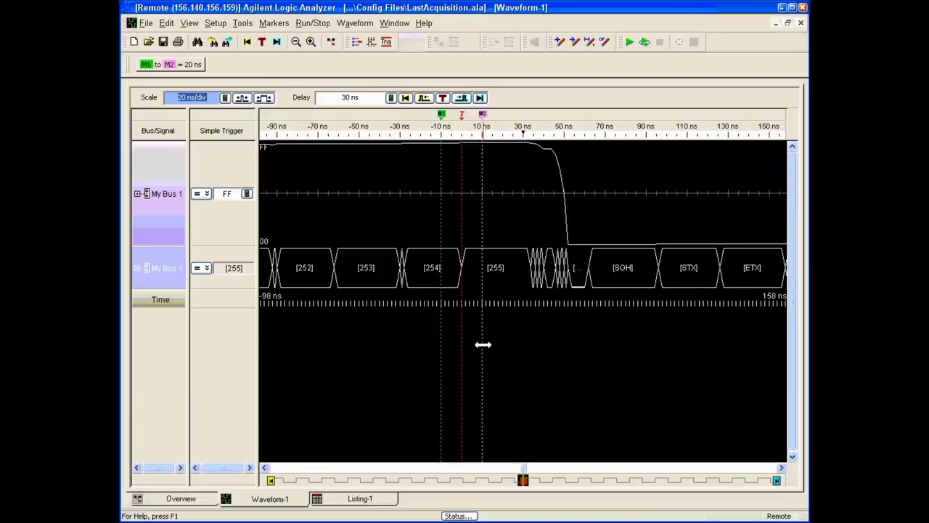
# Move M2 to about 60 ns and M1 to about -75 ns for a 133.125 ns interval.
pyautogui.moveTo(482, 345); pyautogui.dragTo(582, 347)
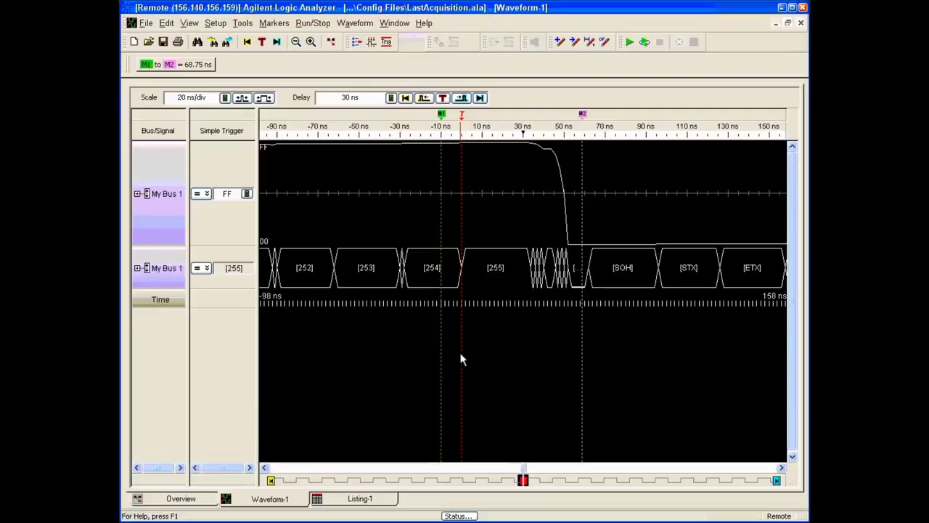
pyautogui.rightClick(459, 353)
pyautogui.press('Escape')
pyautogui.moveTo(439, 363); pyautogui.dragTo(308, 362)
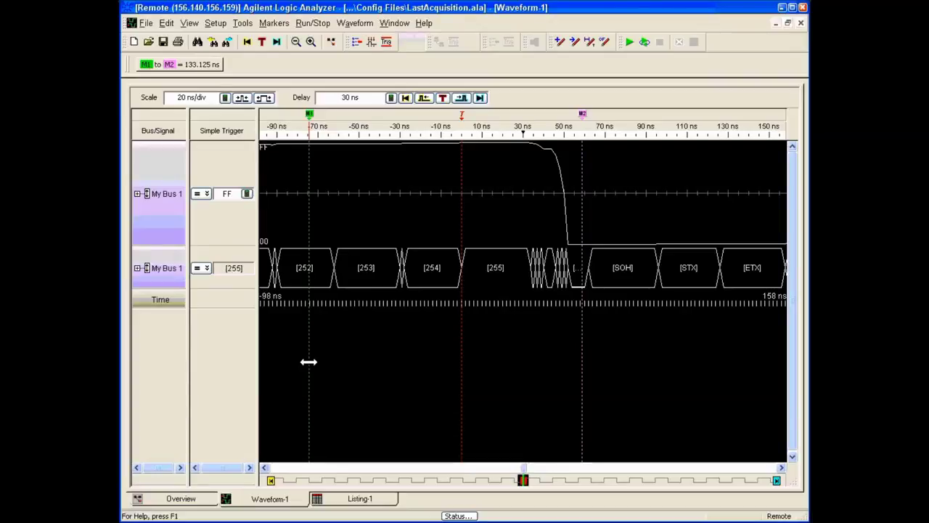
pyautogui.moveTo(306, 371); pyautogui.dragTo(330, 372)
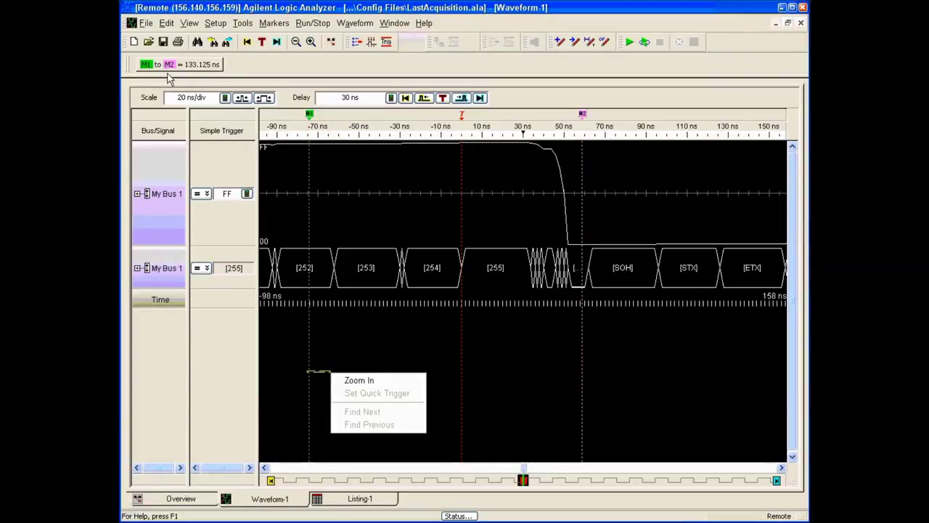
pyautogui.rightClick(189, 66)
pyautogui.rightClick(189, 66)
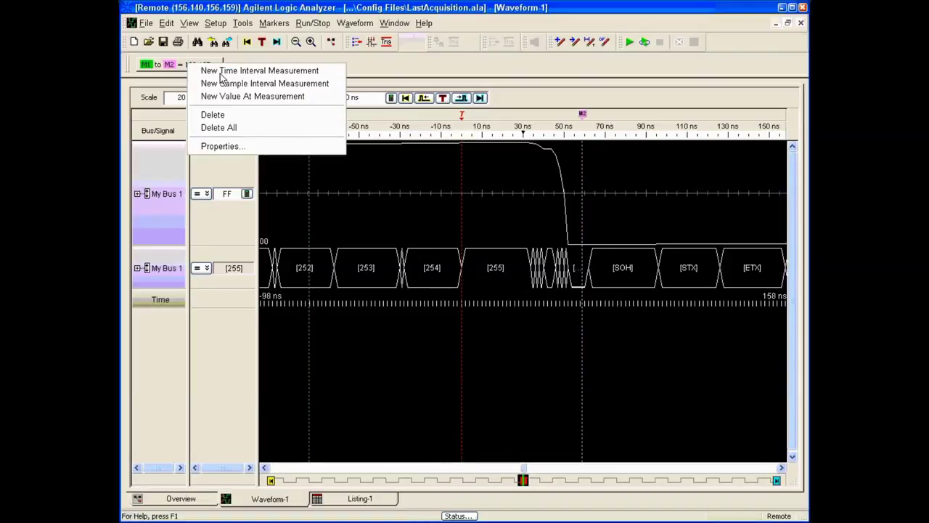
# Add a time interval measurement from Trigger to M2, reading 58.75 ns.
pyautogui.click(222, 72)
pyautogui.click(460, 256)
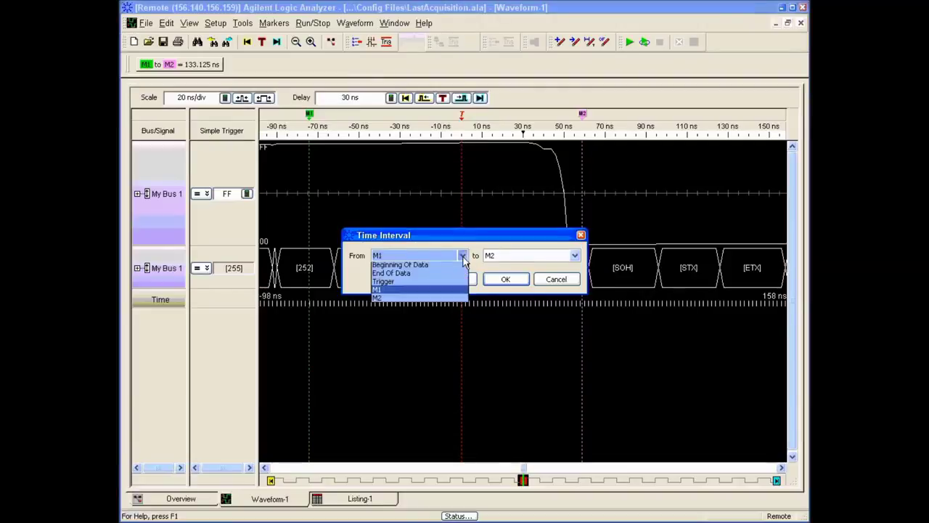
pyautogui.click(439, 284)
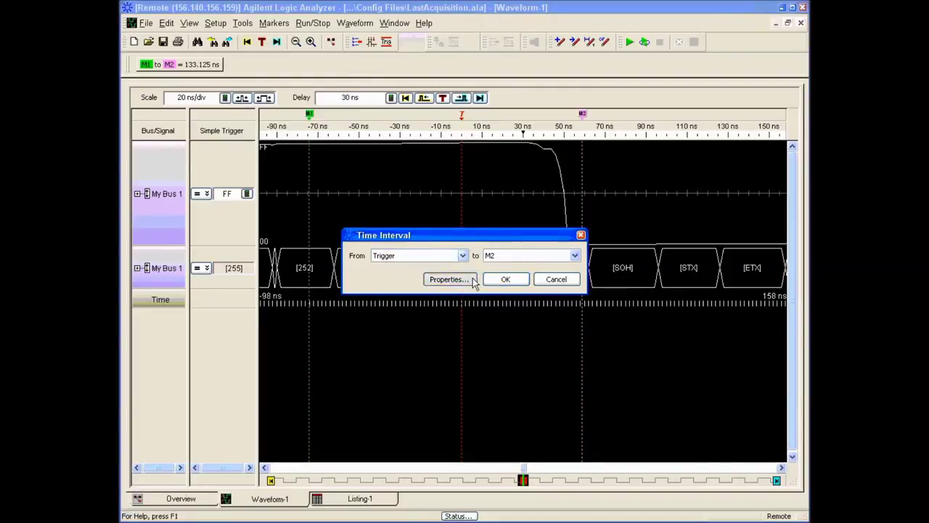
pyautogui.click(468, 278)
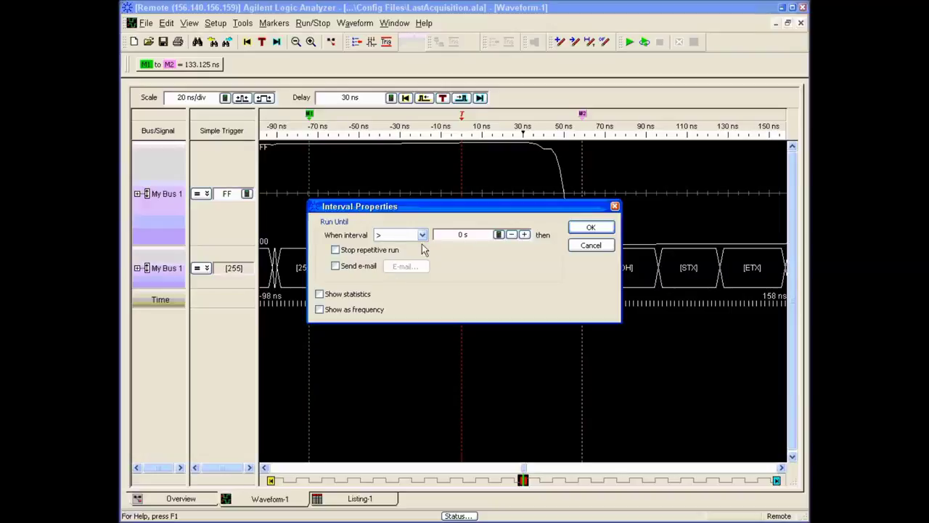
pyautogui.click(590, 246)
pyautogui.click(516, 281)
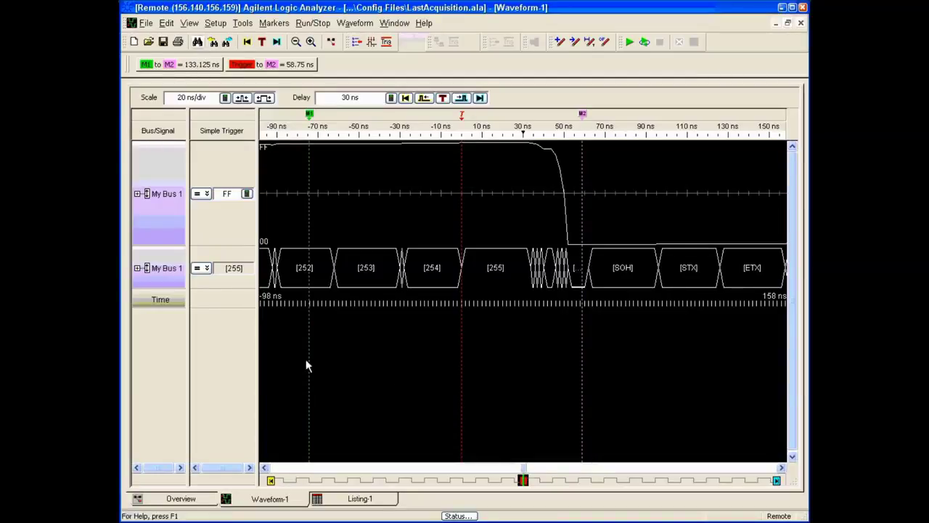
pyautogui.click(196, 42)
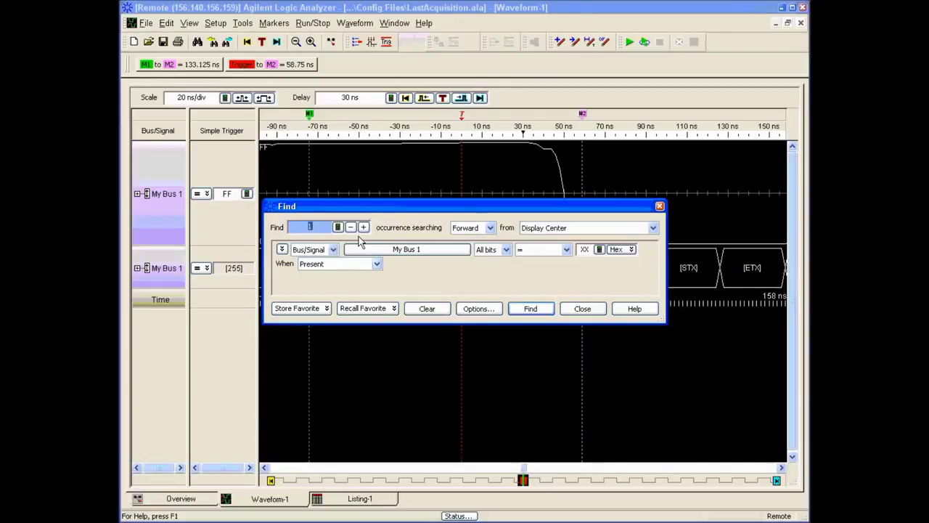
pyautogui.click(490, 228)
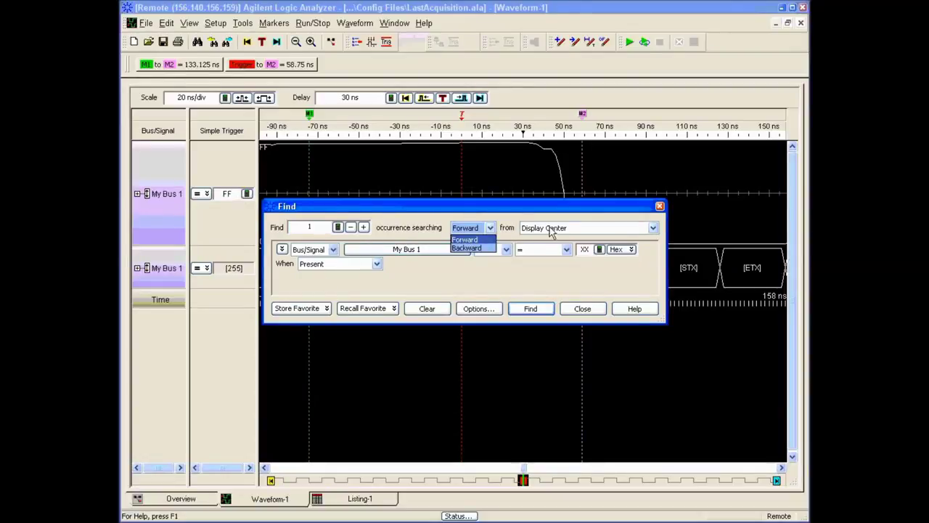
pyautogui.click(523, 236)
pyautogui.click(654, 229)
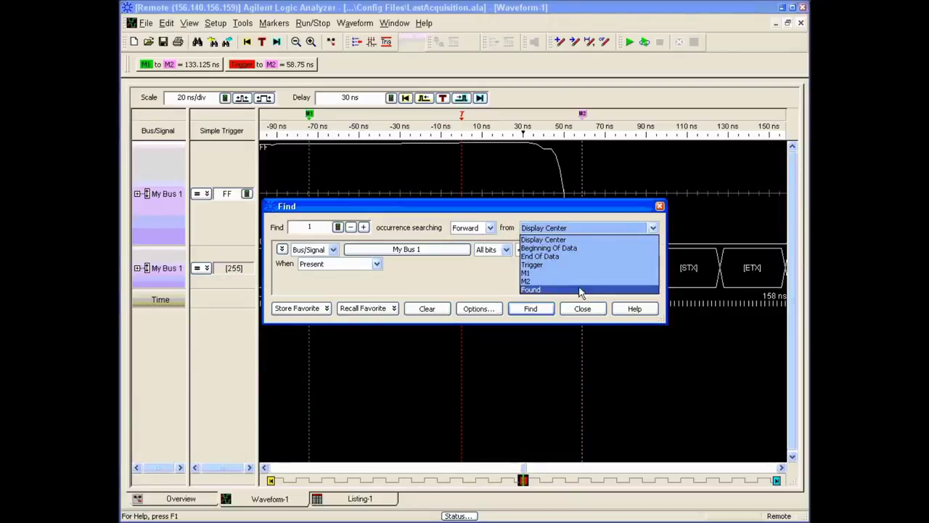
pyautogui.click(444, 270)
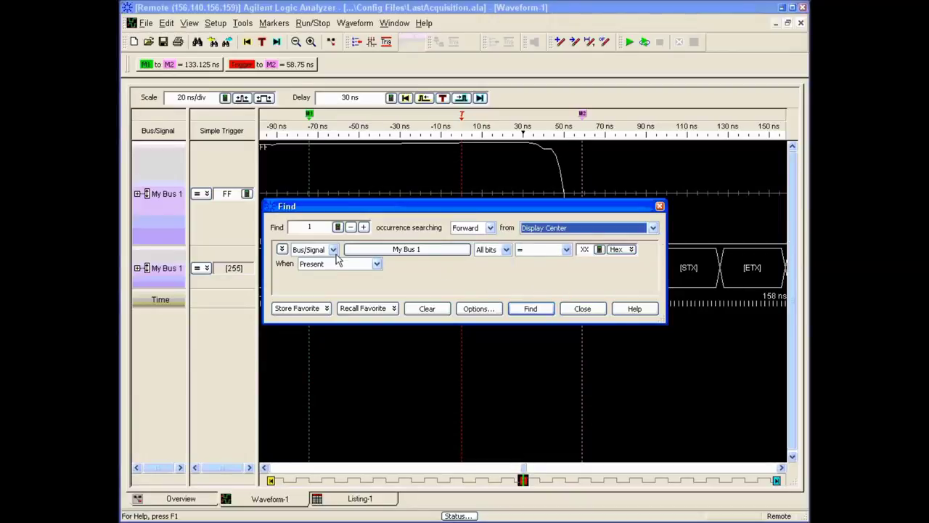
pyautogui.click(567, 249)
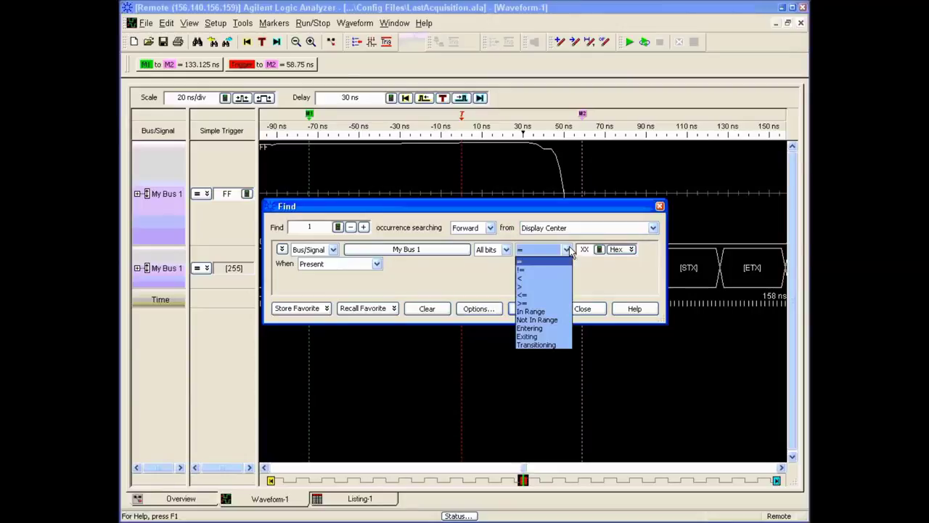
pyautogui.click(506, 249)
pyautogui.click(507, 250)
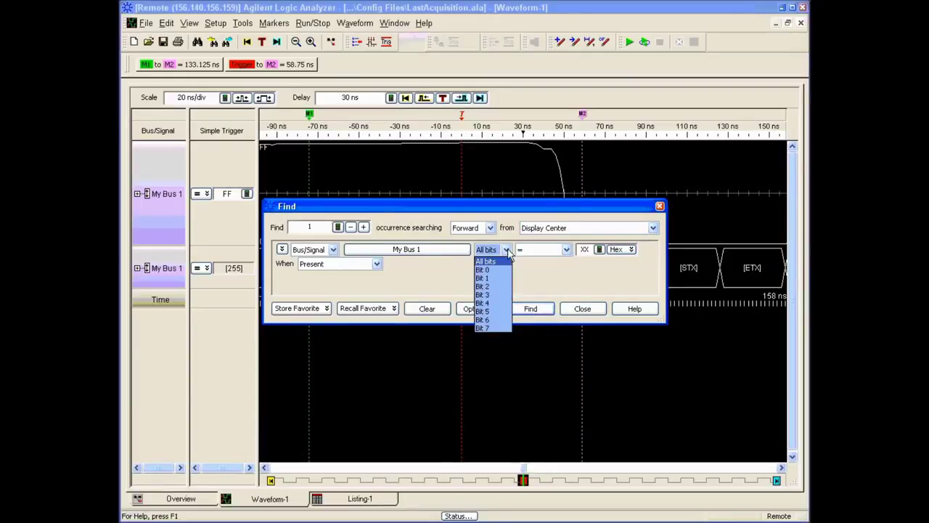
pyautogui.click(550, 282)
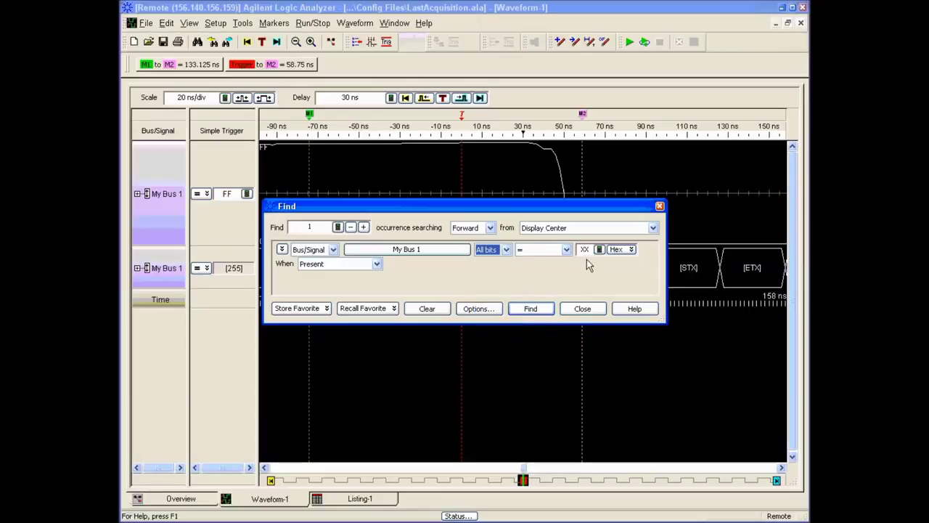
pyautogui.click(377, 265)
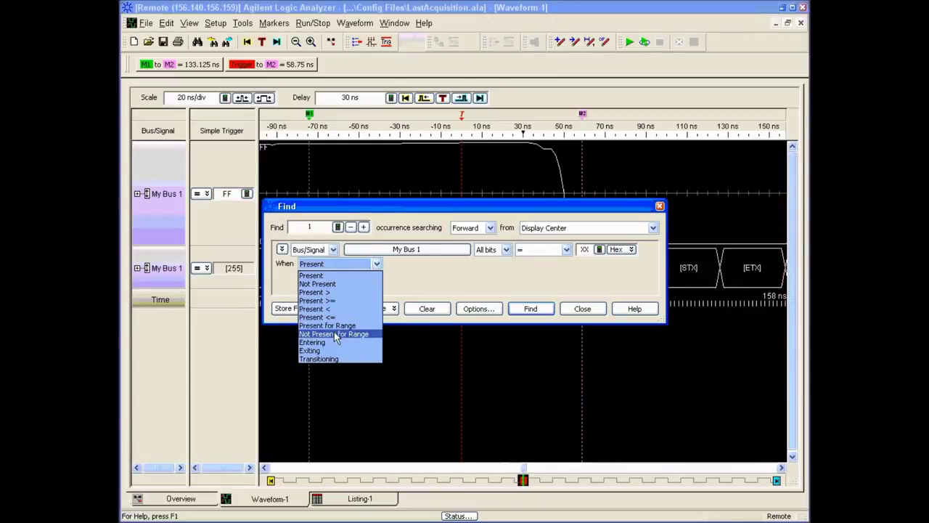
pyautogui.click(445, 283)
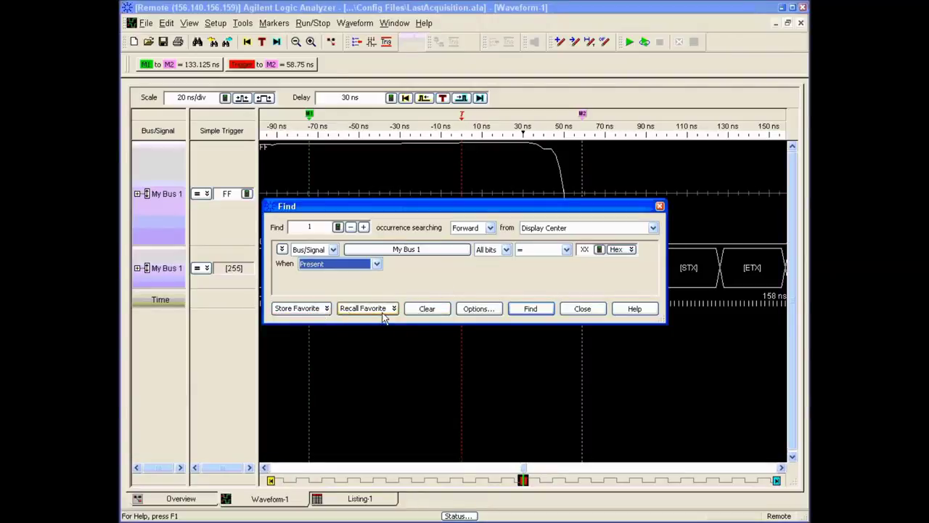
pyautogui.click(479, 313)
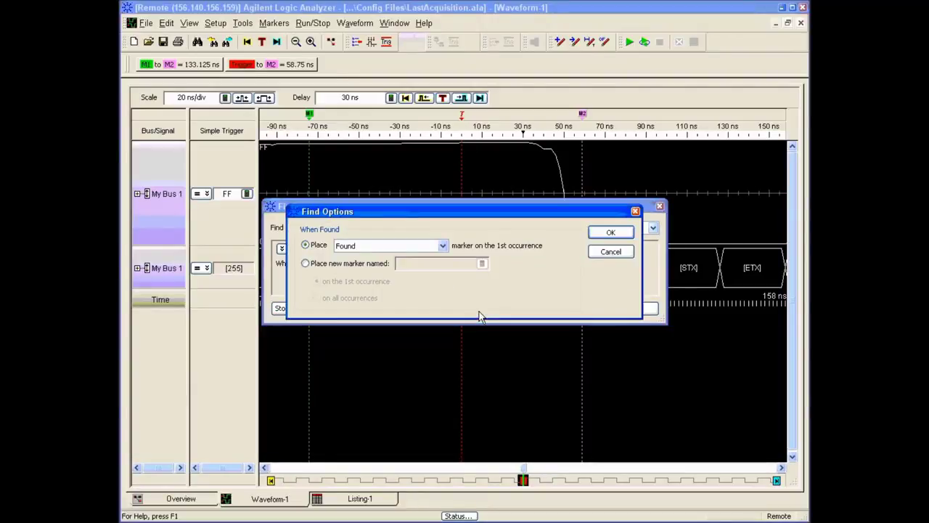
pyautogui.click(442, 245)
pyautogui.click(484, 252)
pyautogui.click(610, 250)
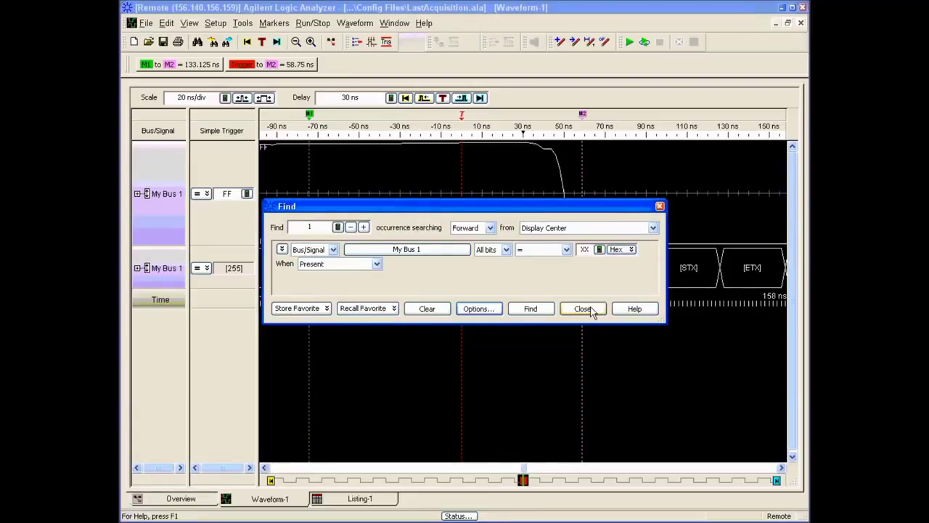
pyautogui.click(592, 310)
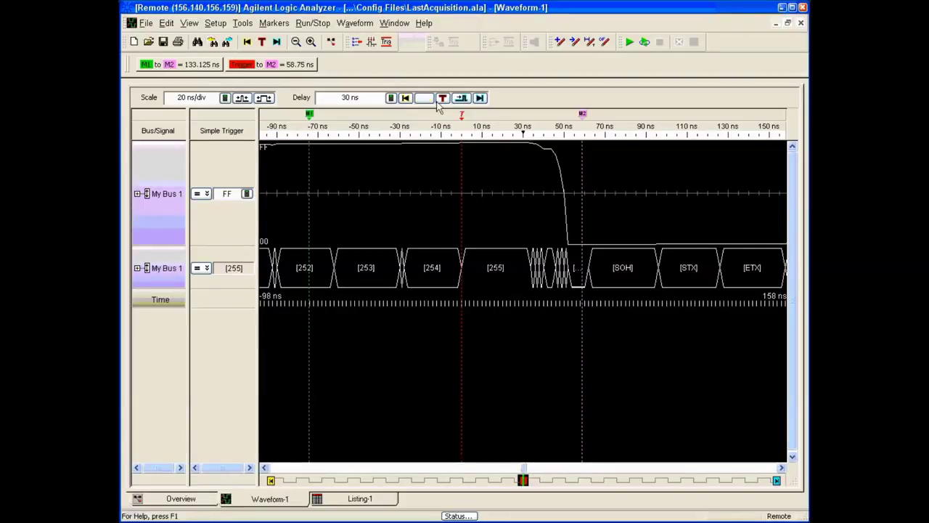
# Step the waveform from acquisition start to the trigger and forward, then show the Listing-1 table.
pyautogui.click(479, 99)
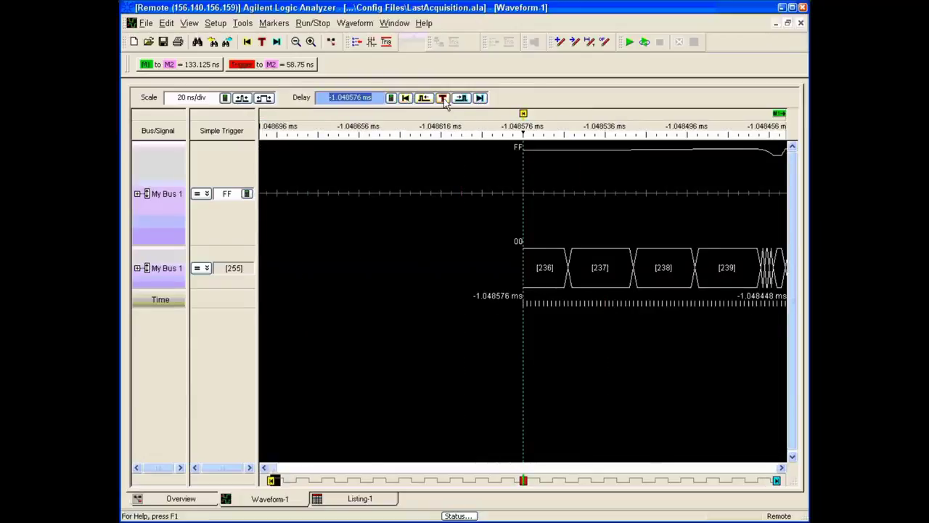
pyautogui.click(443, 99)
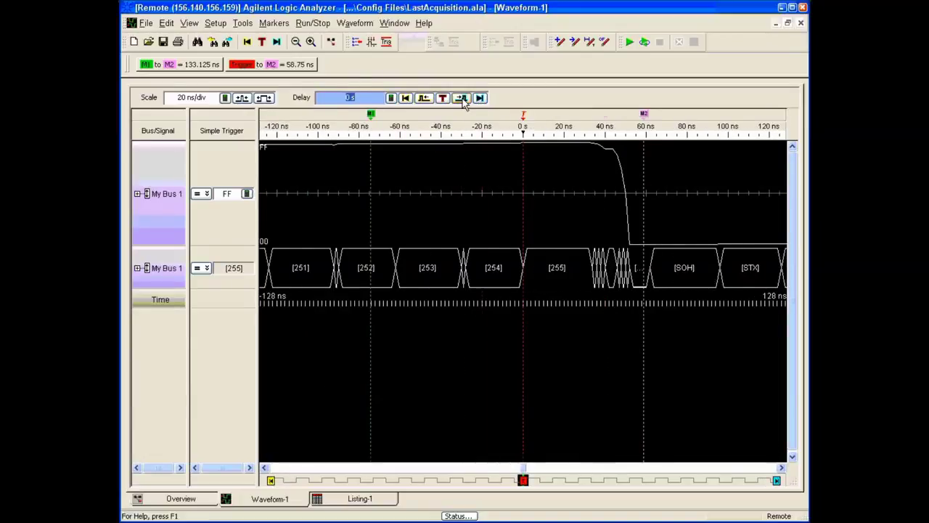
pyautogui.click(462, 98)
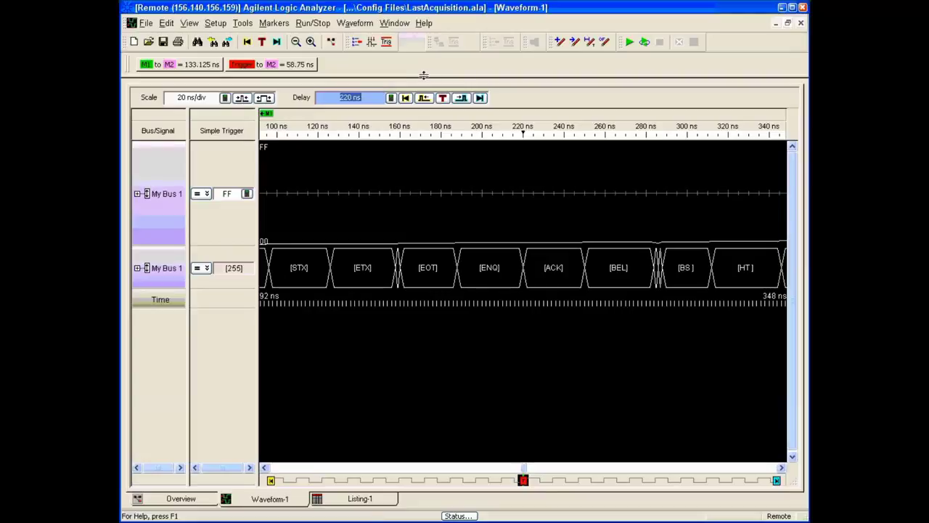
pyautogui.click(361, 499)
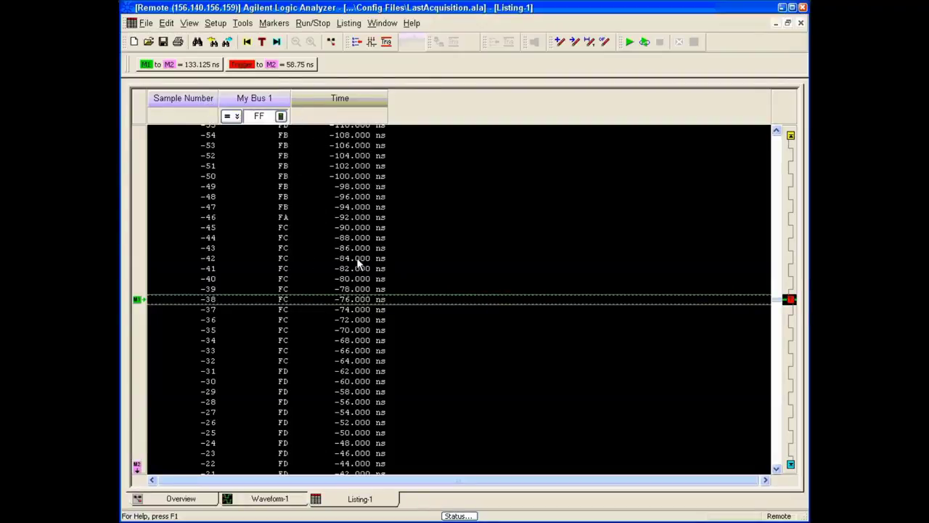
# Insert a My Bus 1[0] bit column before My Bus 1 in Listing-1, then show the Overview.
pyautogui.rightClick(252, 103)
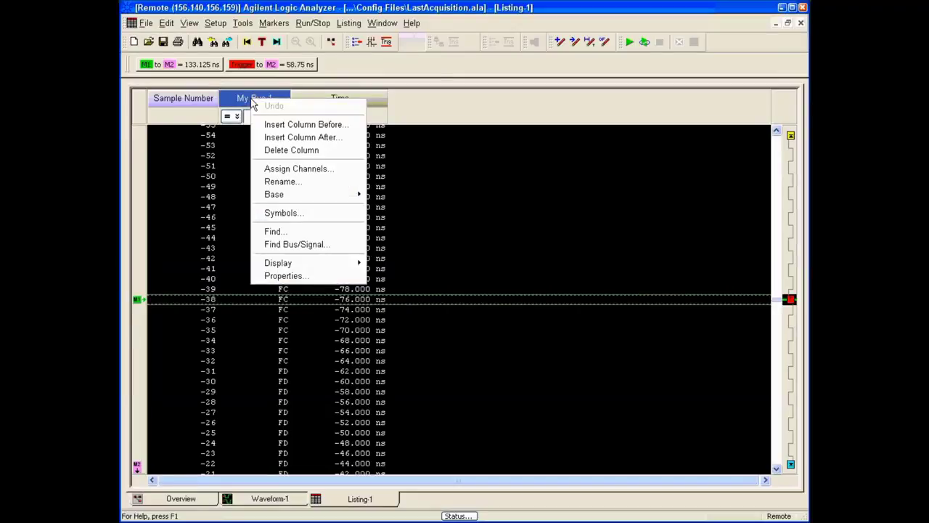
pyautogui.moveTo(283, 202)
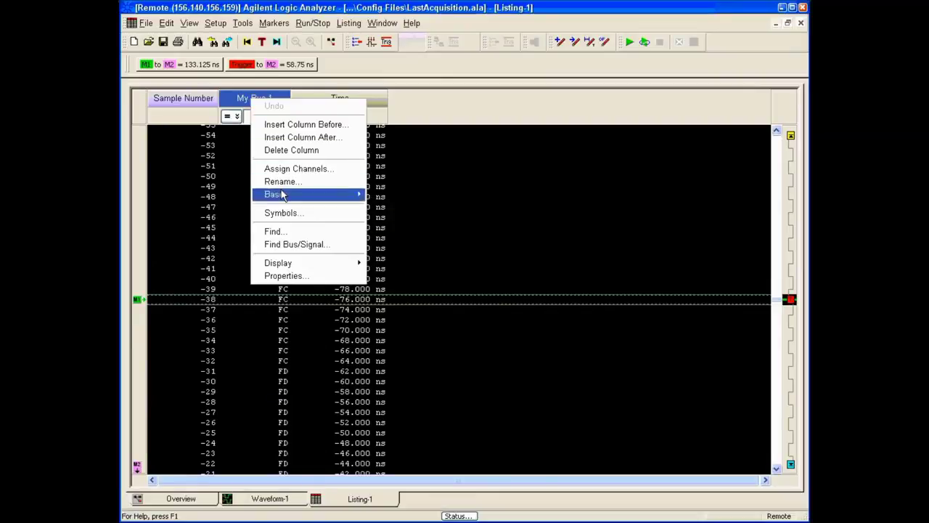
pyautogui.click(287, 125)
pyautogui.click(363, 175)
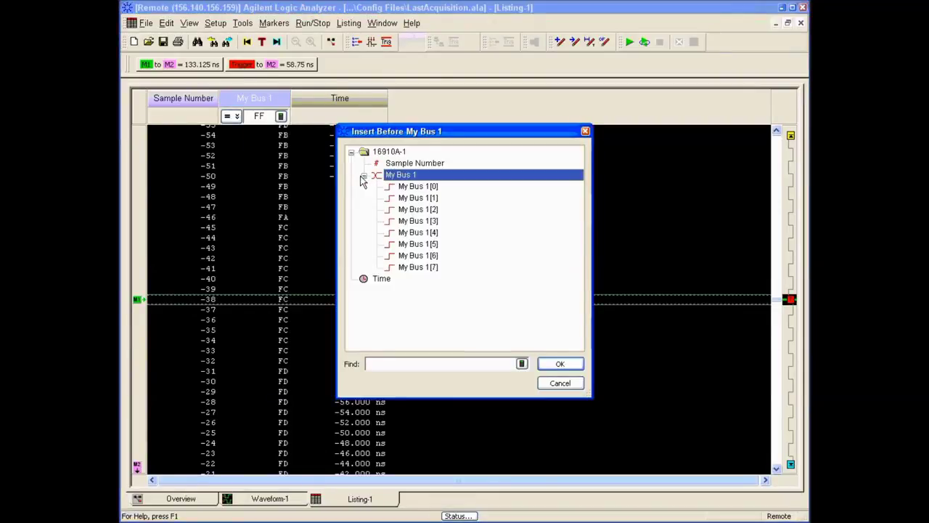
pyautogui.click(415, 187)
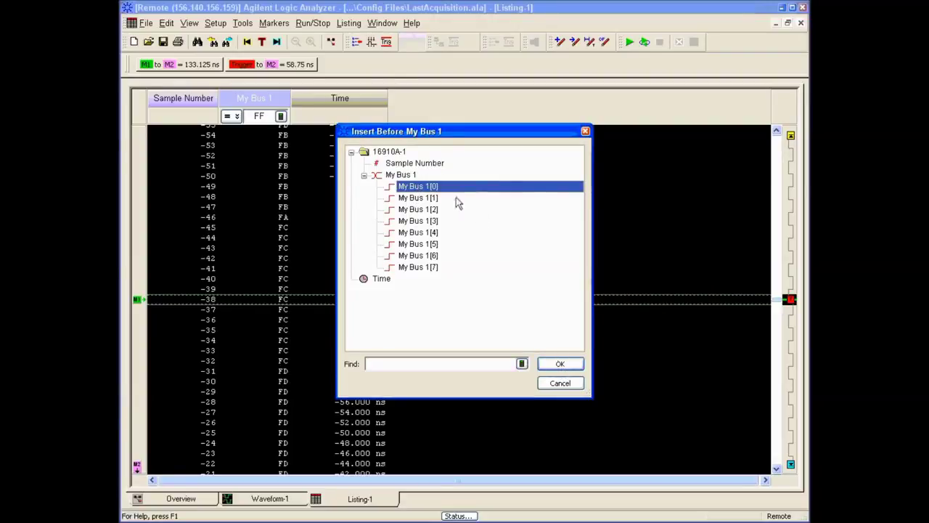
pyautogui.click(559, 364)
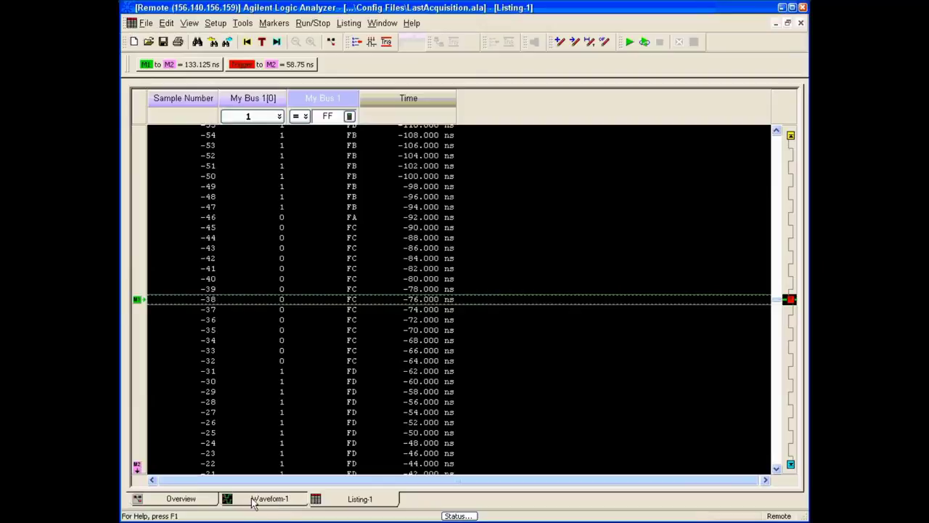
pyautogui.click(208, 503)
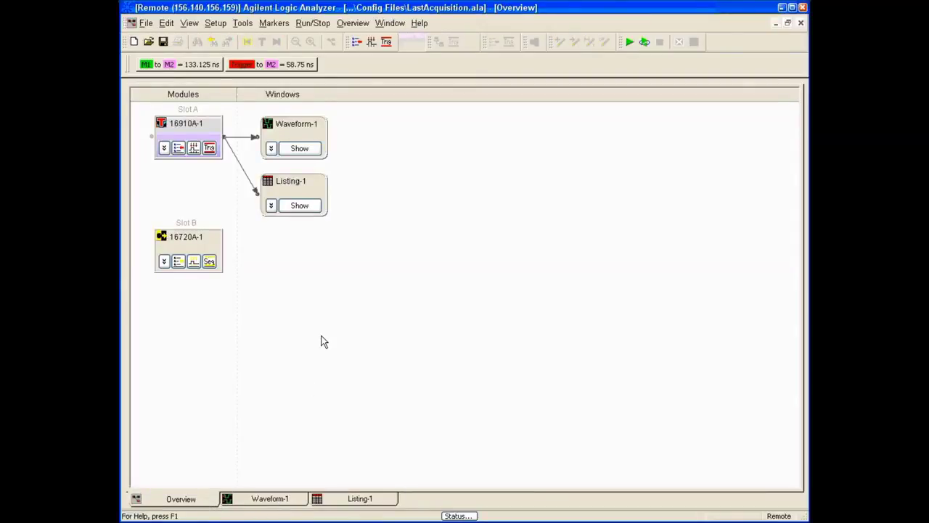
# Review Waveform-1's general, row, column width and marker properties, cancel without changes, then open the Window menu.
pyautogui.click(270, 149)
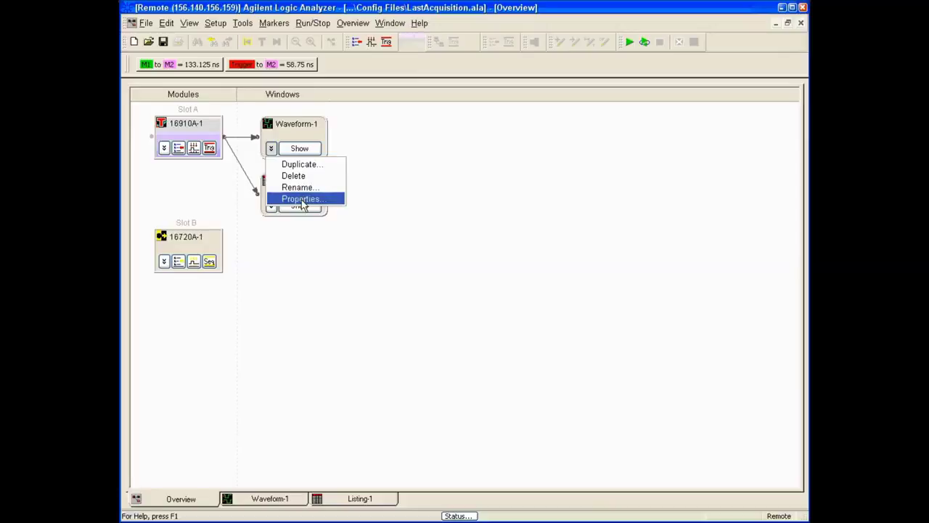
pyautogui.click(300, 201)
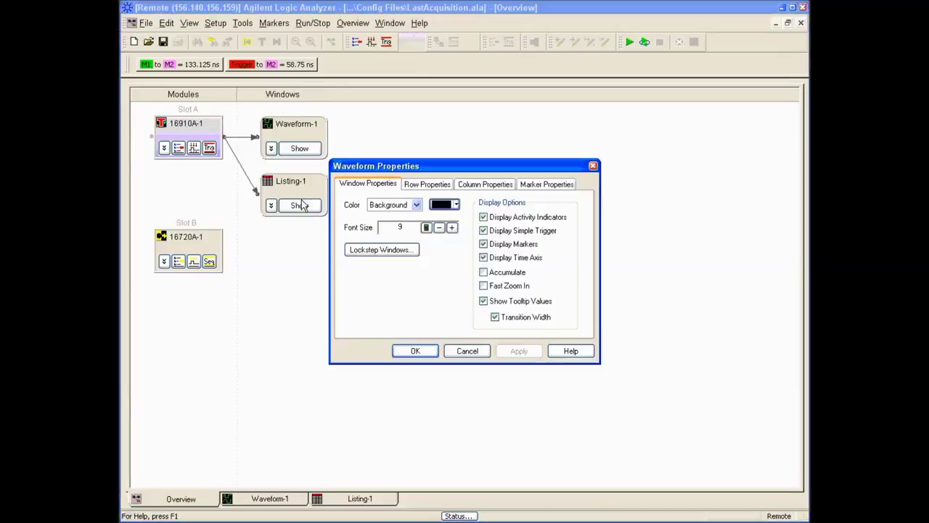
pyautogui.click(427, 185)
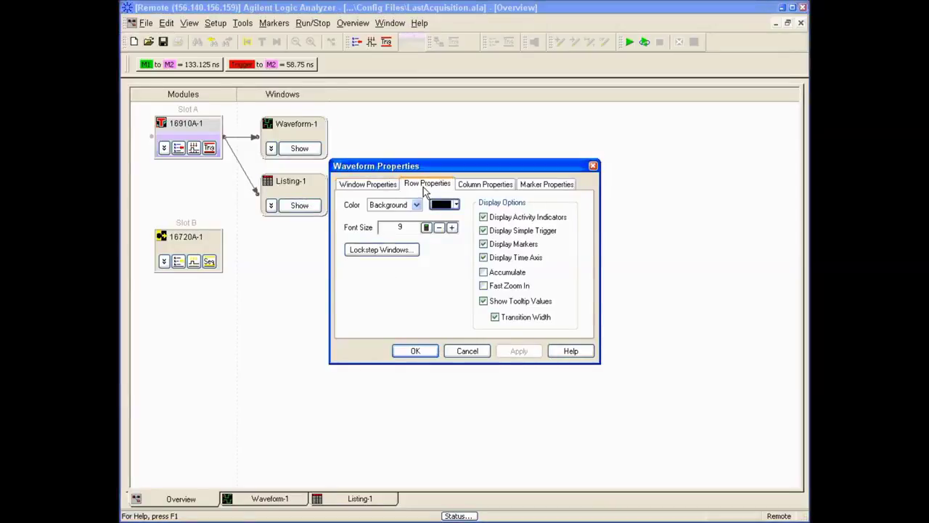
pyautogui.click(374, 185)
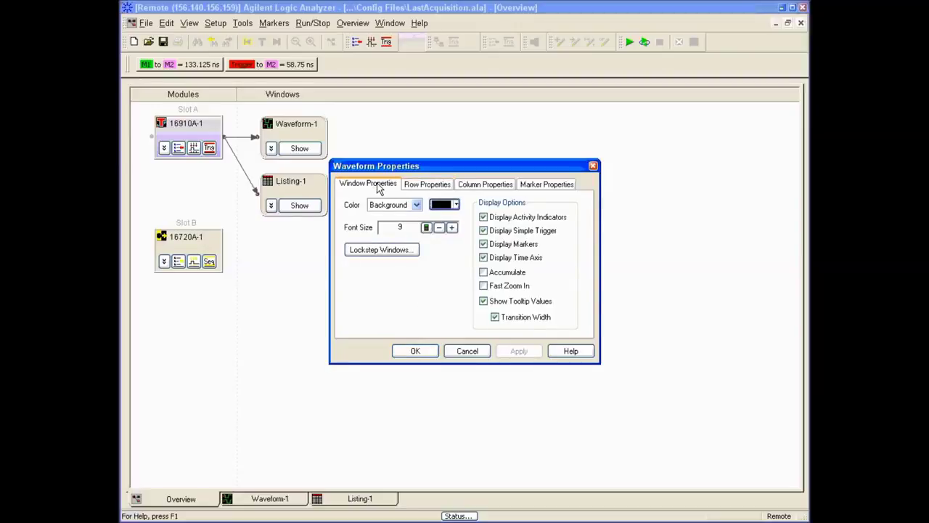
pyautogui.click(438, 185)
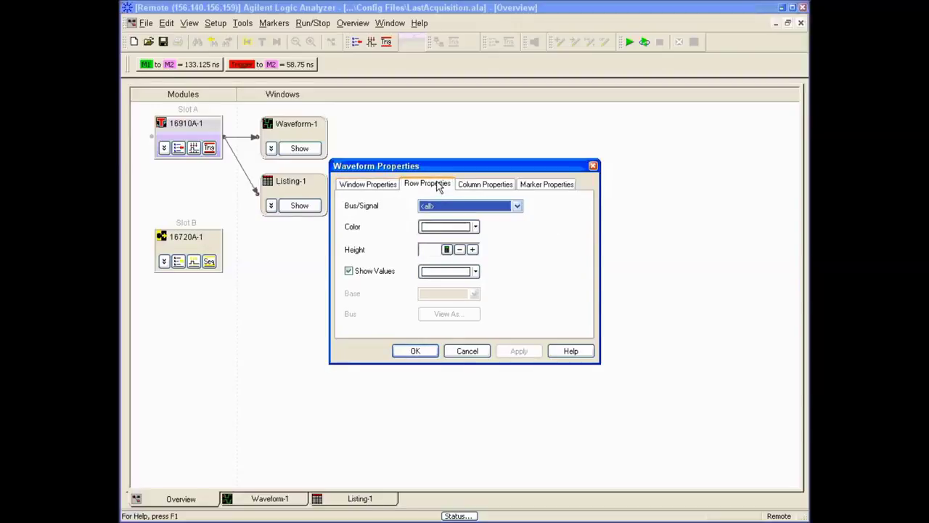
pyautogui.click(499, 185)
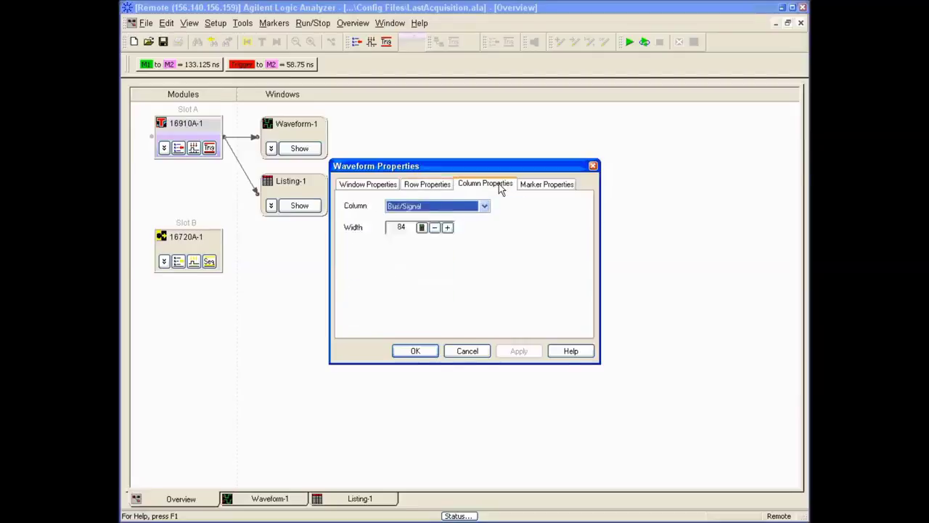
pyautogui.click(553, 188)
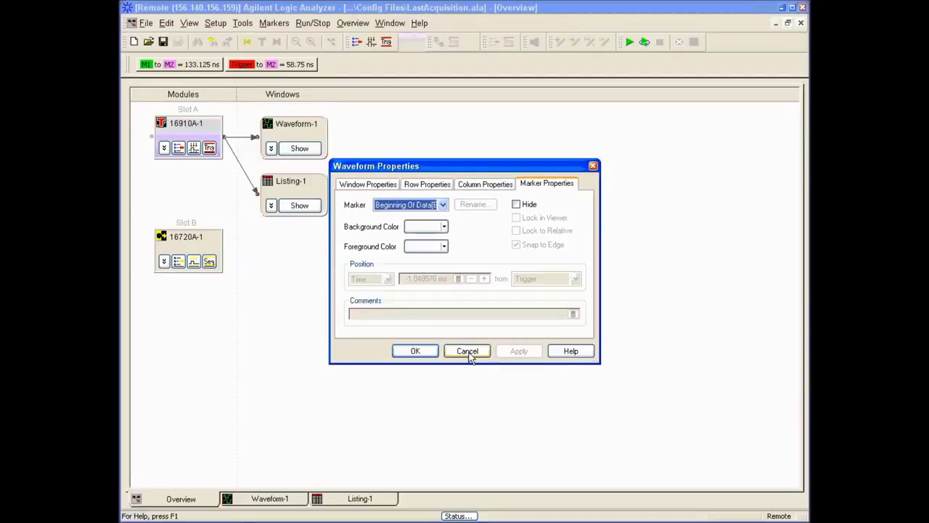
pyautogui.click(467, 350)
pyautogui.click(392, 24)
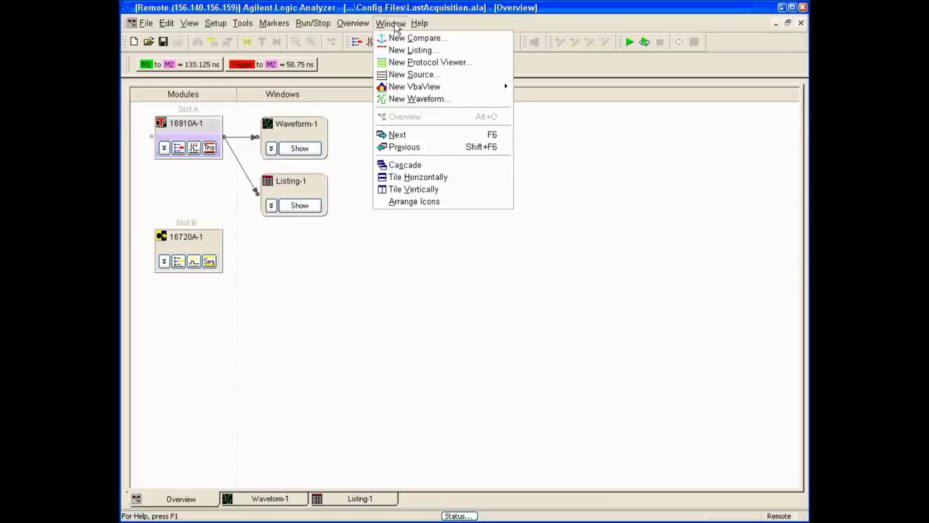
pyautogui.click(308, 151)
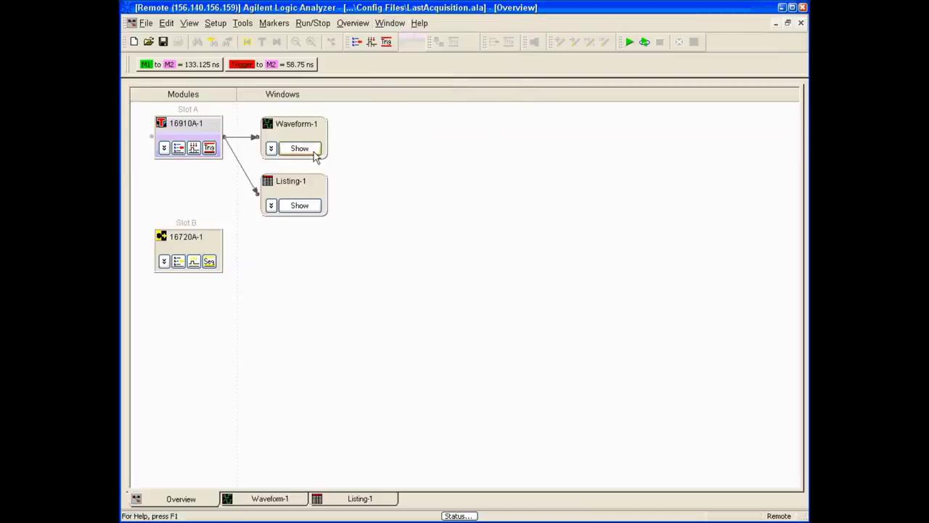
pyautogui.rightClick(363, 146)
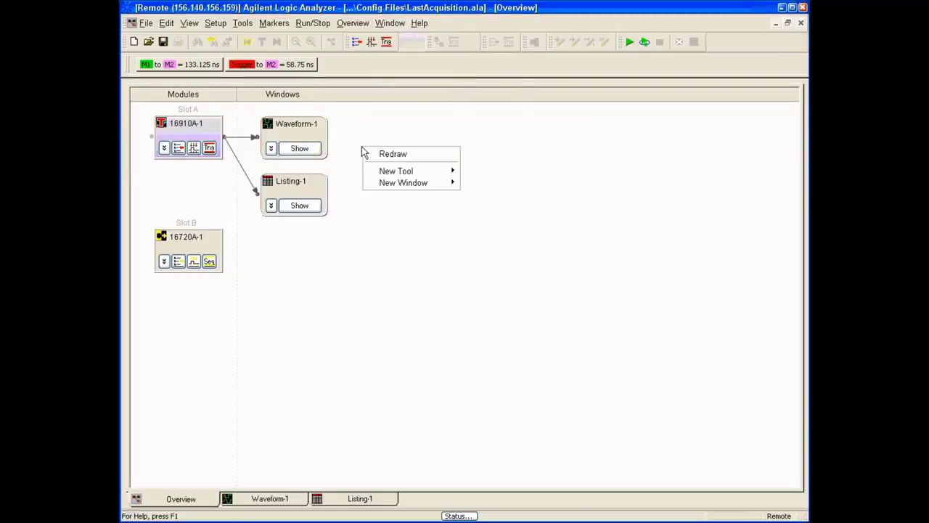
pyautogui.moveTo(400, 182)
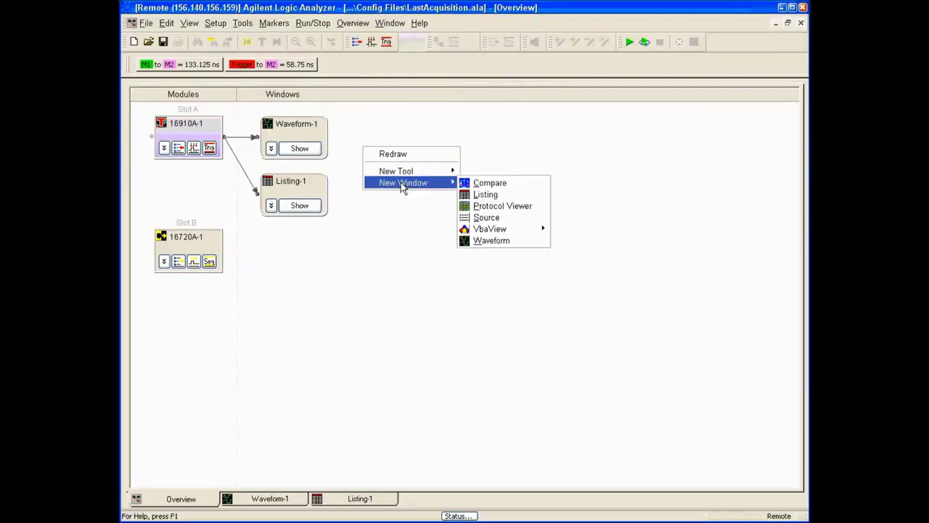
pyautogui.click(481, 242)
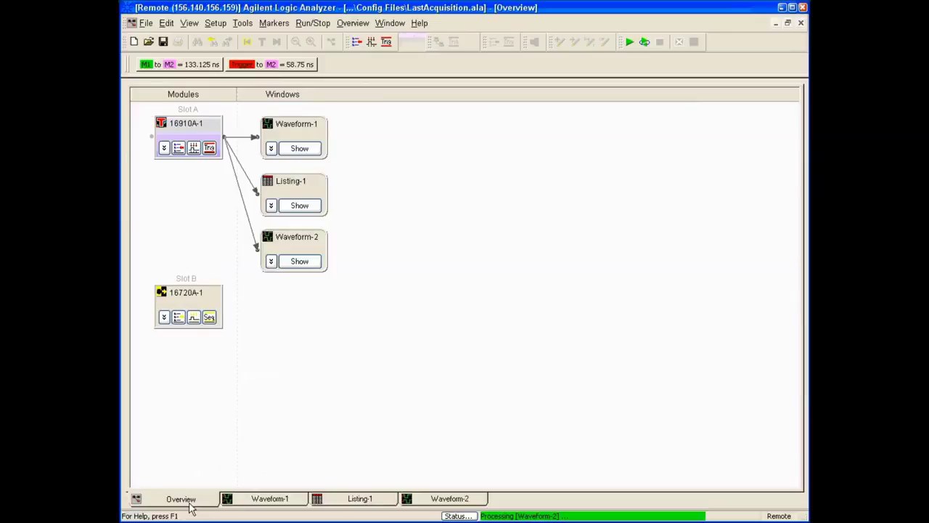
pyautogui.rightClick(292, 244)
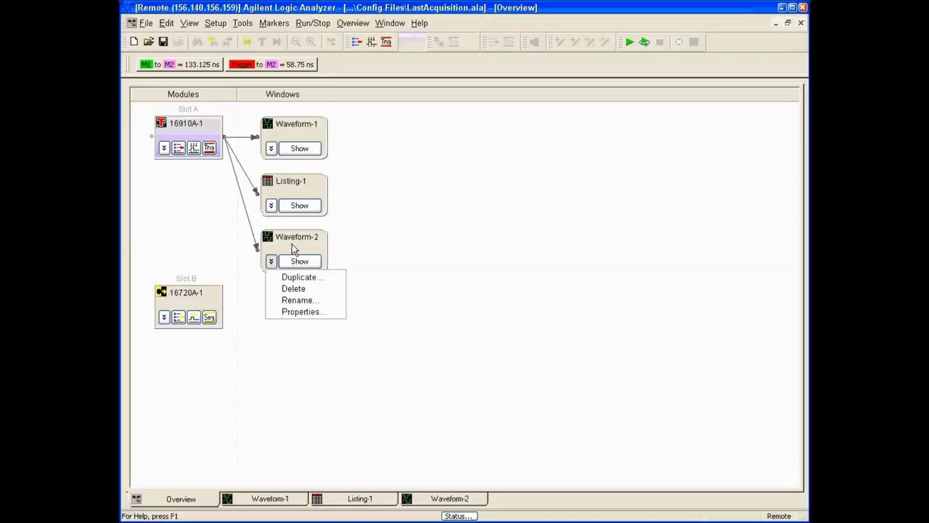
pyautogui.click(294, 287)
pyautogui.click(428, 285)
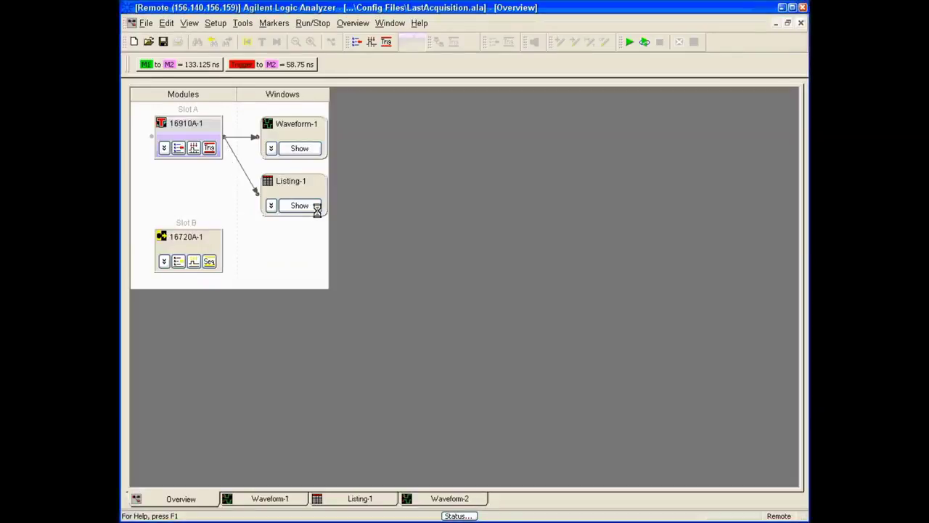